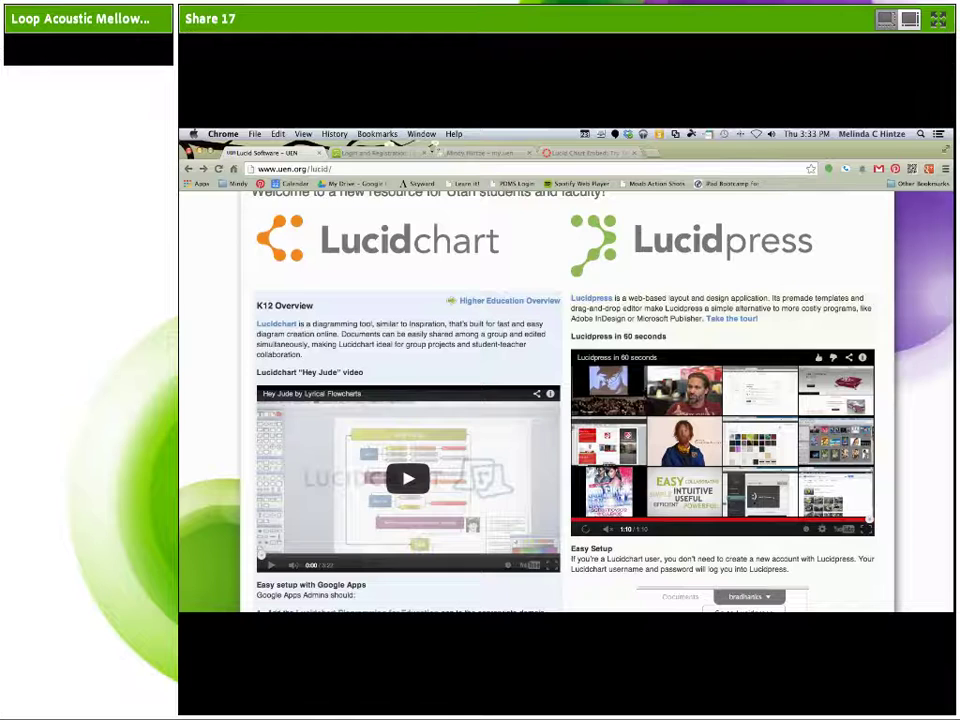
{"action": "scroll", "coordinate": [660, 588], "scroll_direction": "down", "scroll_amount": 3}
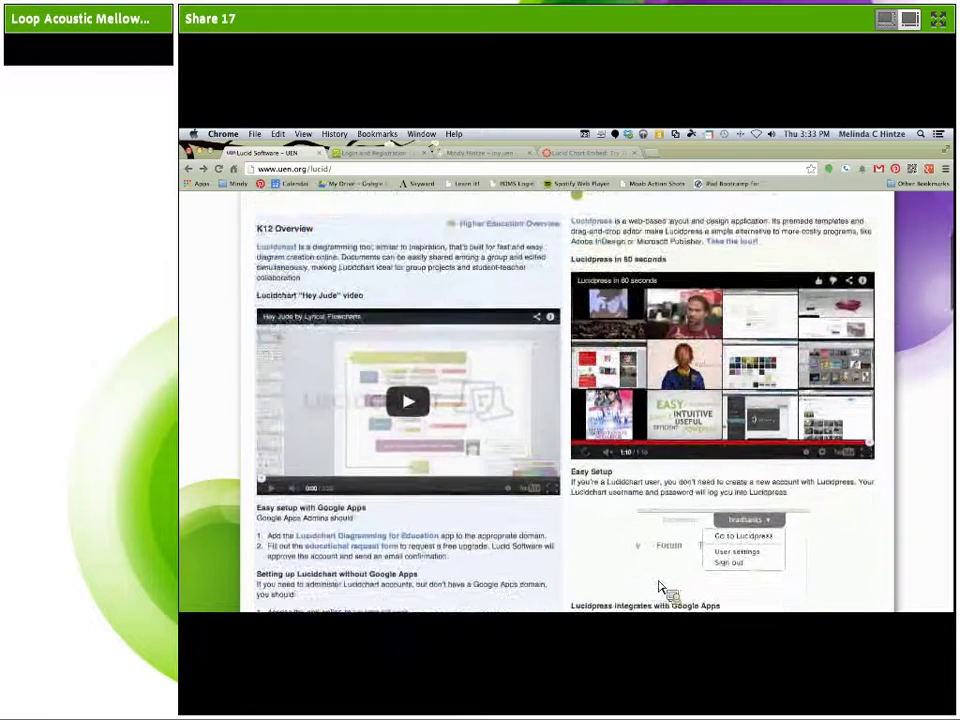
{"action": "scroll", "coordinate": [660, 588], "scroll_direction": "down", "scroll_amount": 5}
{"action": "scroll", "coordinate": [662, 588], "scroll_direction": "down", "scroll_amount": 3}
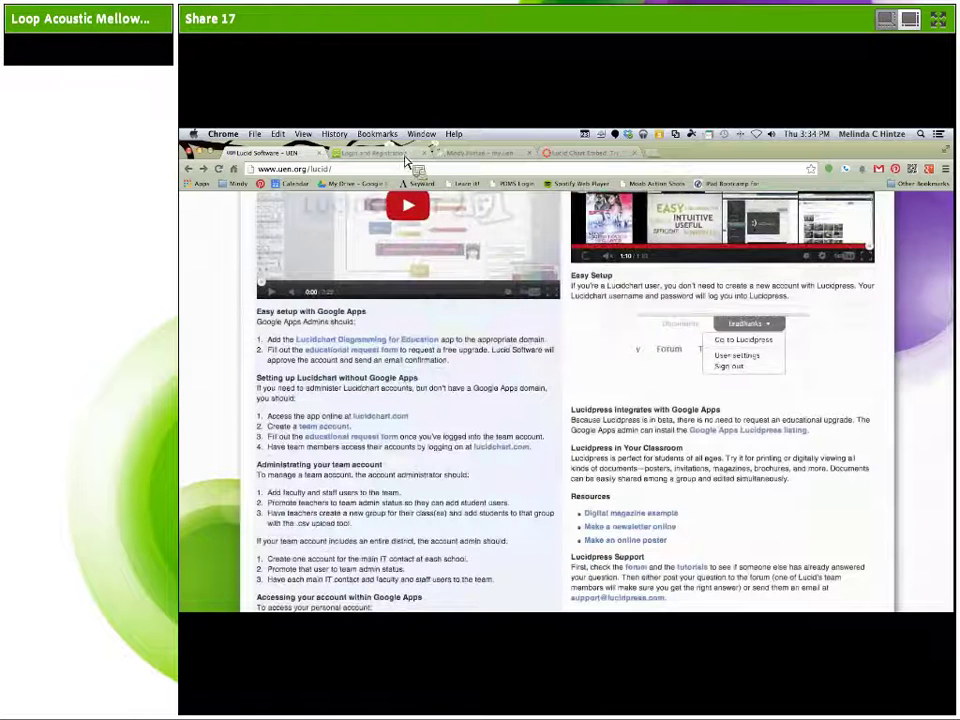
Switch to the Lucidpress login page and sign in with the account e-mail and password
{"action": "left_click", "coordinate": [405, 154]}
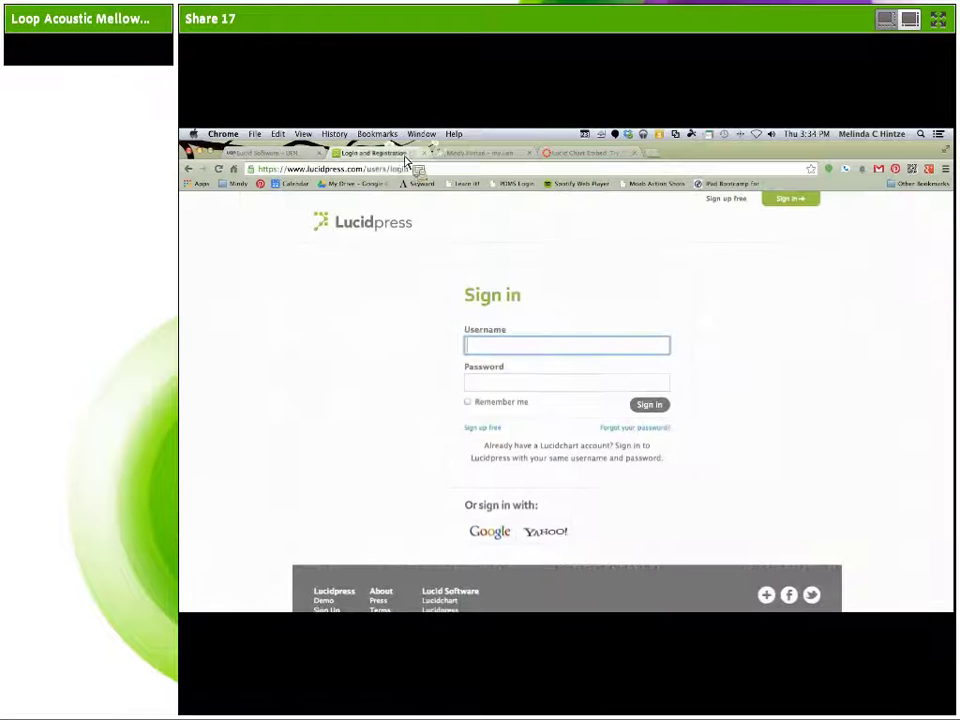
{"action": "left_click", "coordinate": [520, 348]}
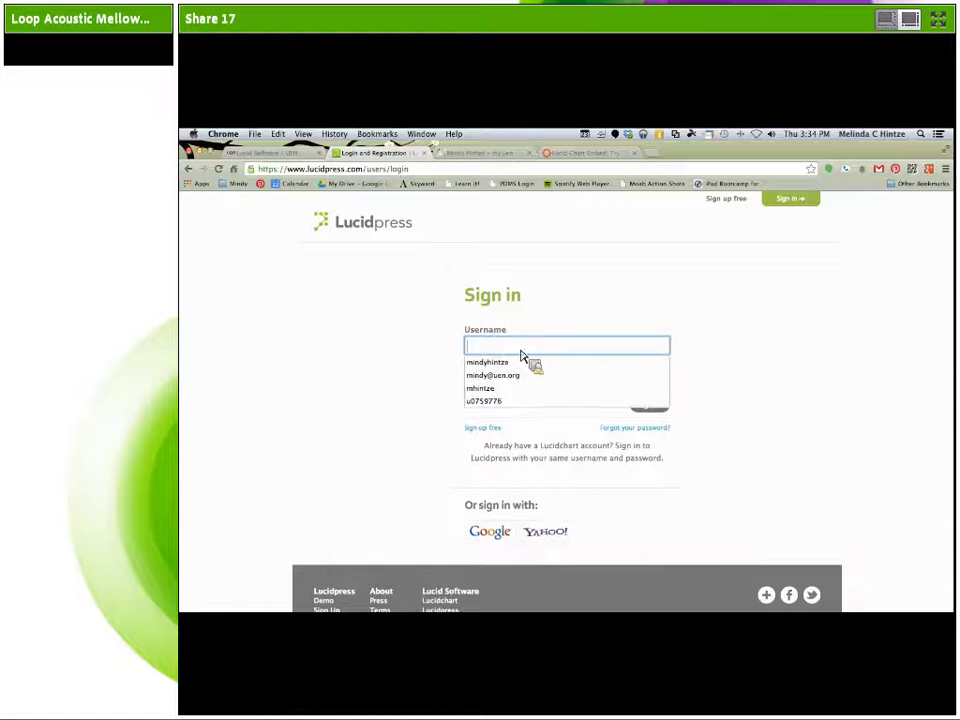
{"action": "left_click", "coordinate": [521, 375]}
{"action": "left_click", "coordinate": [521, 388]}
{"action": "type", "text": "••••••"}
{"action": "key", "text": "Return"}
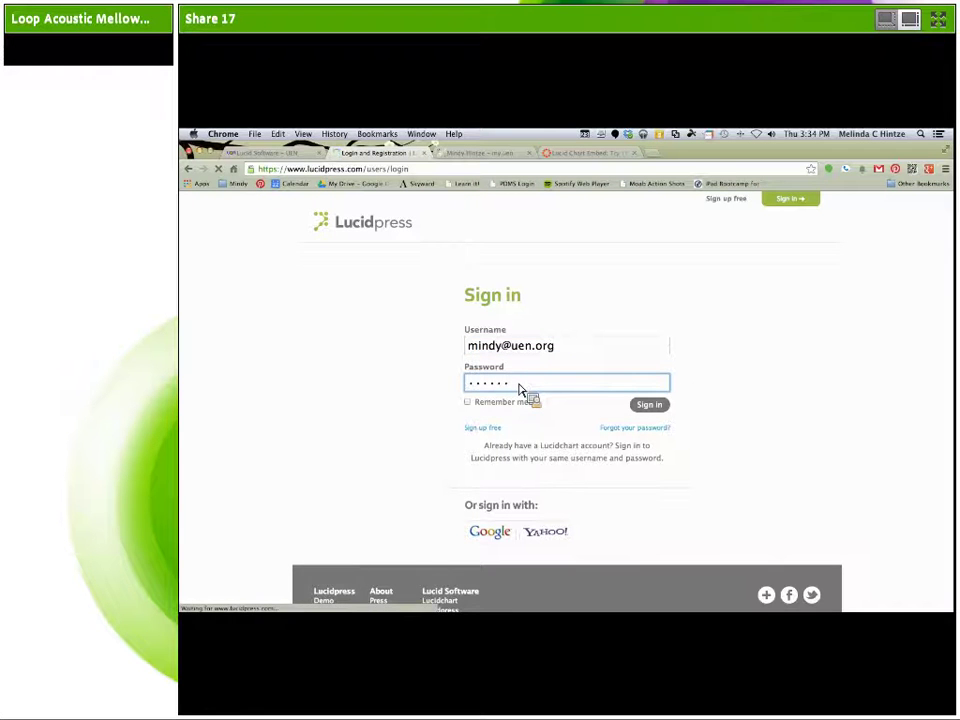
{"action": "left_click", "coordinate": [666, 409]}
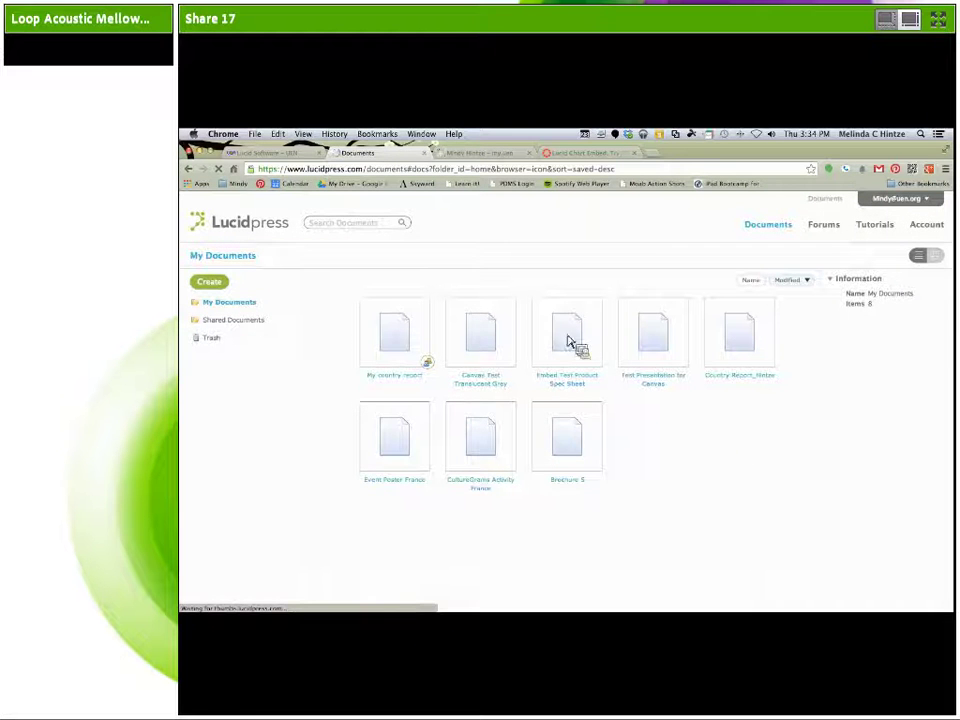
Create a new document from the digital flyer template Company Flyer 1 and title it with the surname followed by "Test Flyer"
{"action": "left_click", "coordinate": [212, 289]}
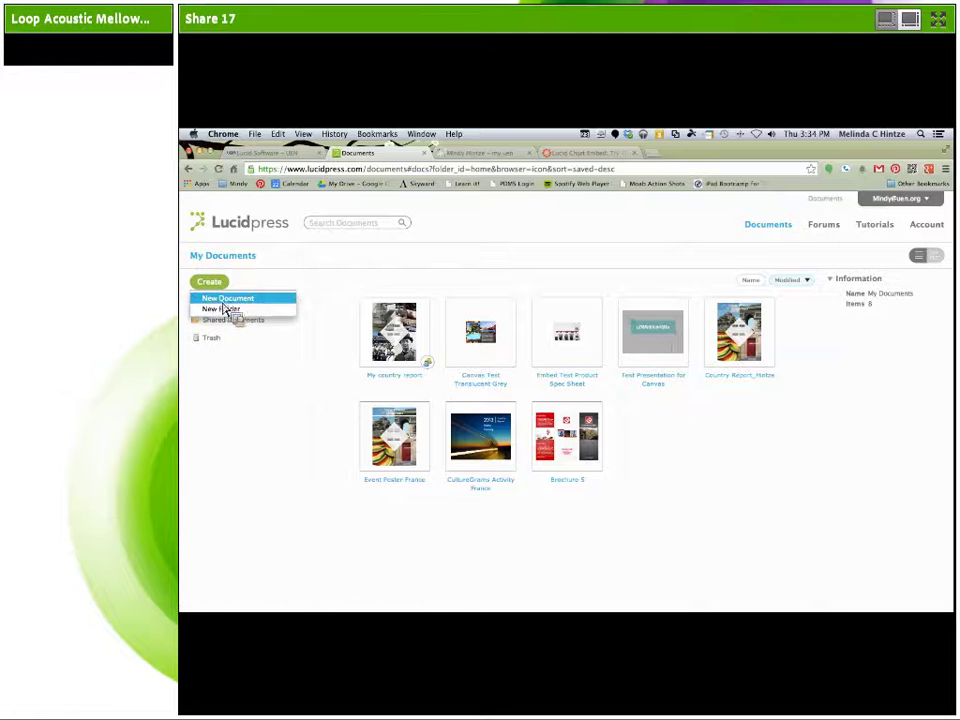
{"action": "left_click", "coordinate": [224, 303]}
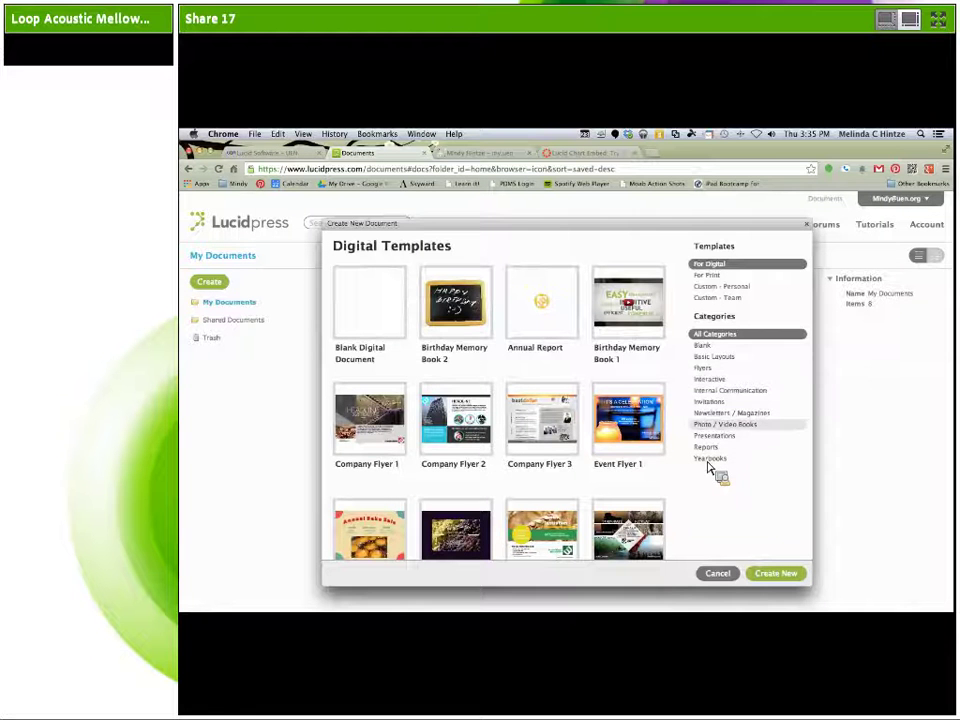
{"action": "left_click", "coordinate": [709, 370]}
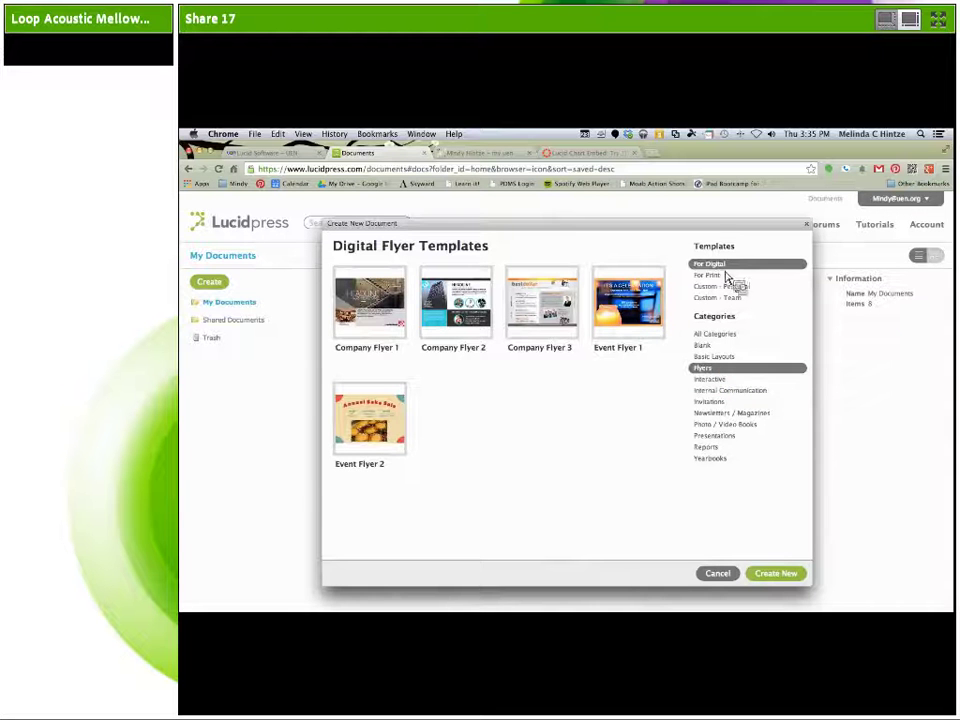
{"action": "double_click", "coordinate": [369, 350]}
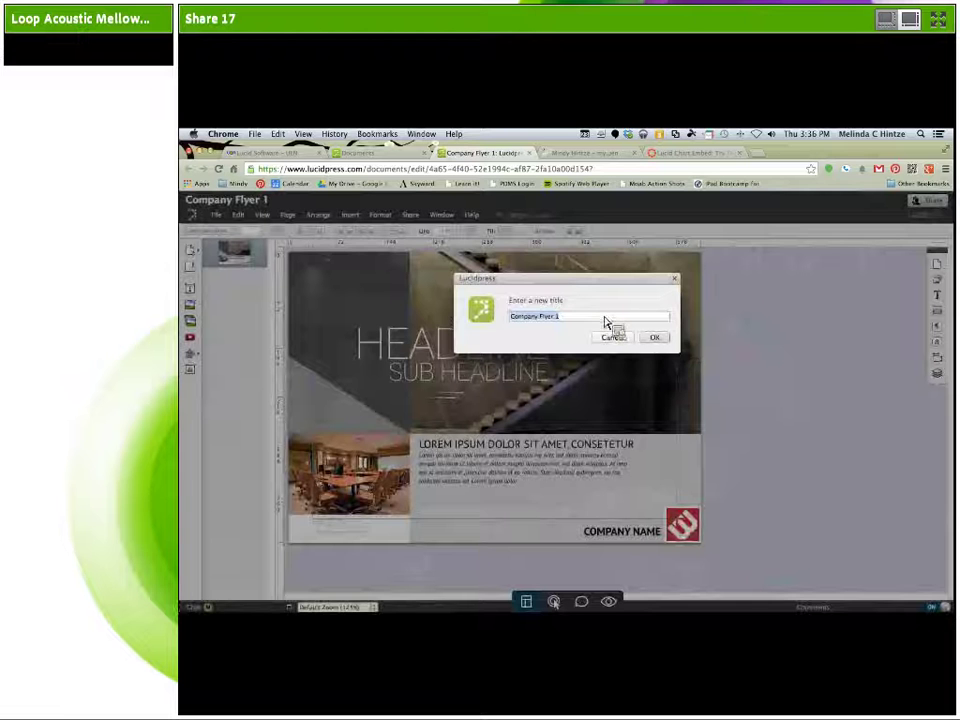
{"action": "type", "text": "Hintze Text"}
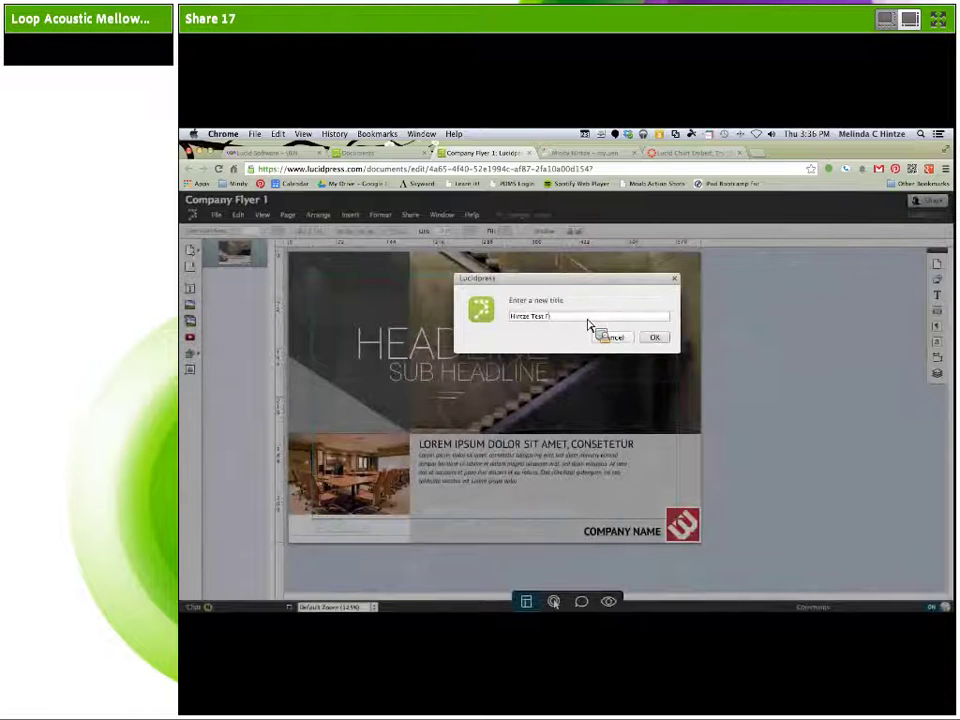
{"action": "left_click", "coordinate": [654, 338]}
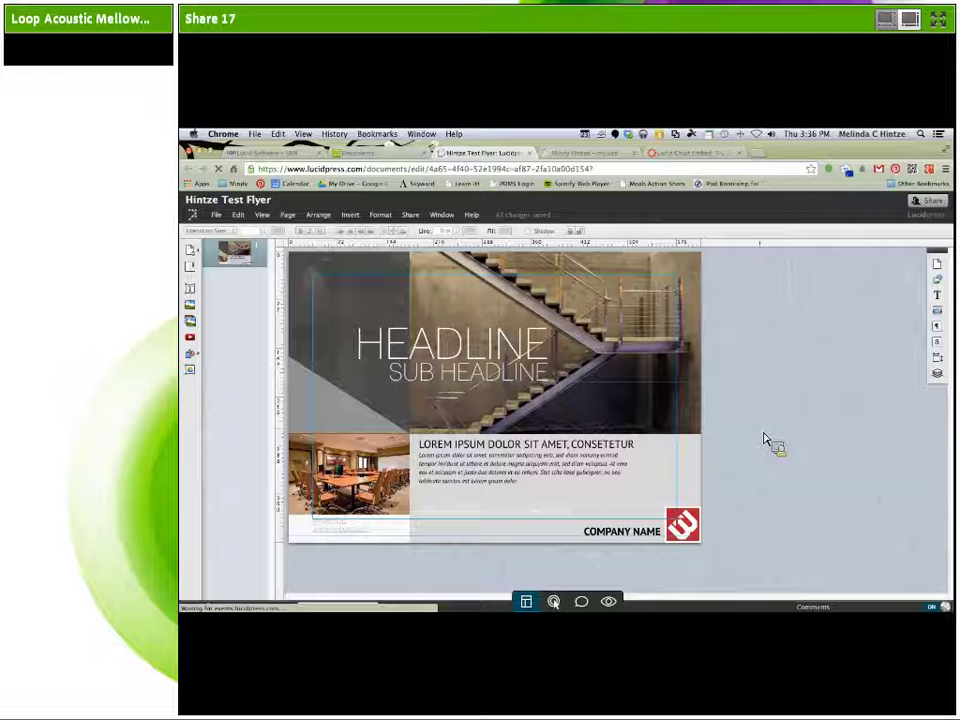
Set the flyer's headline font to Matiz and replace the headline text with the surname
{"action": "left_click", "coordinate": [500, 358]}
{"action": "left_click", "coordinate": [444, 381]}
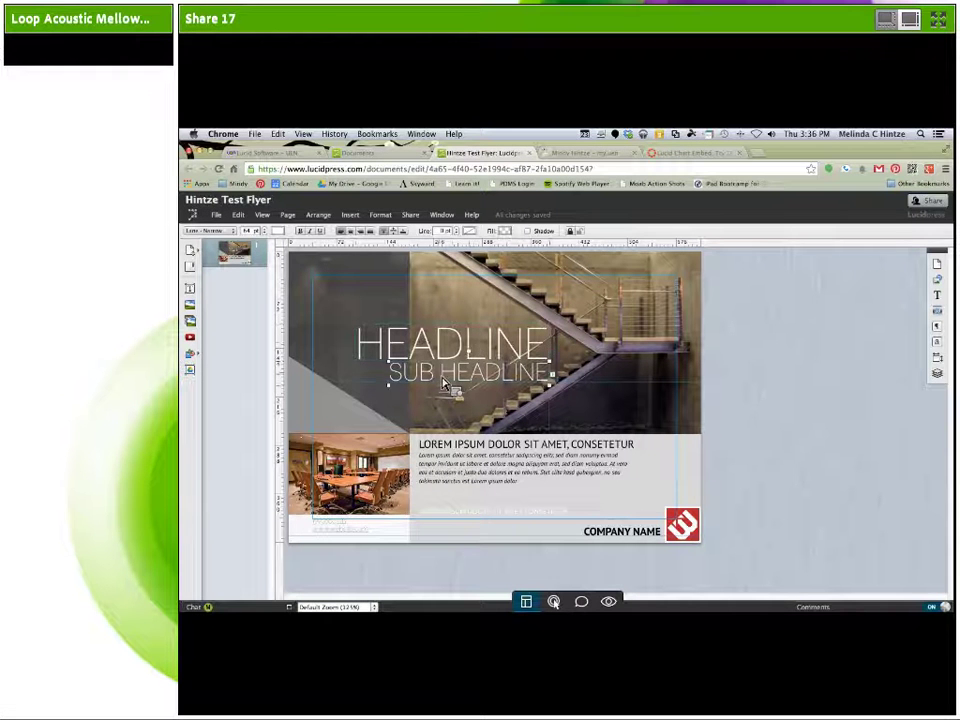
{"action": "left_click", "coordinate": [445, 348]}
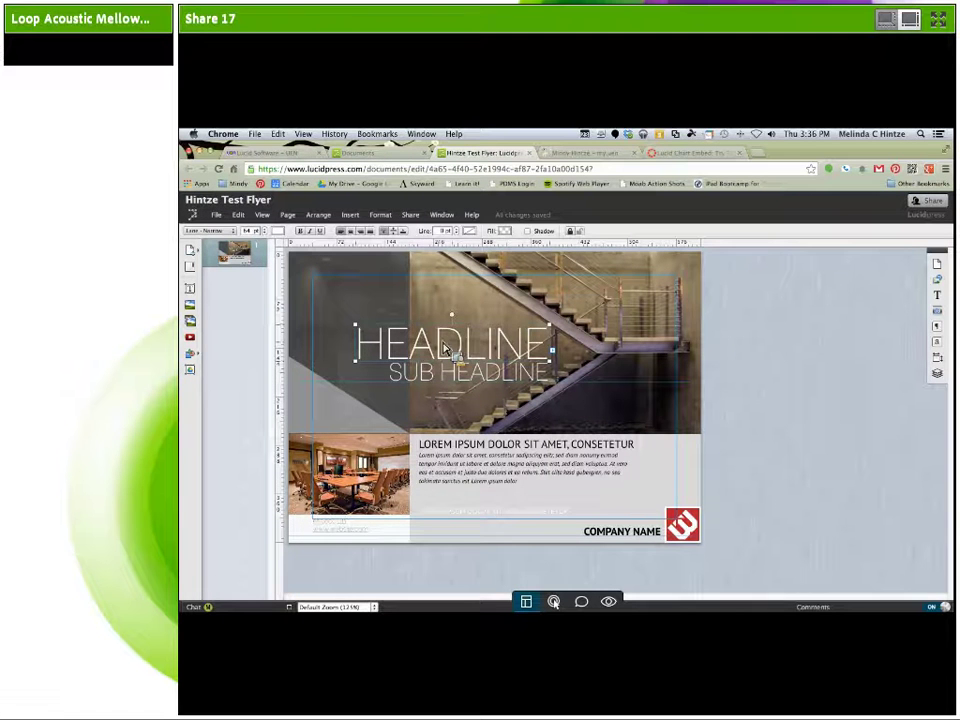
{"action": "double_click", "coordinate": [445, 348]}
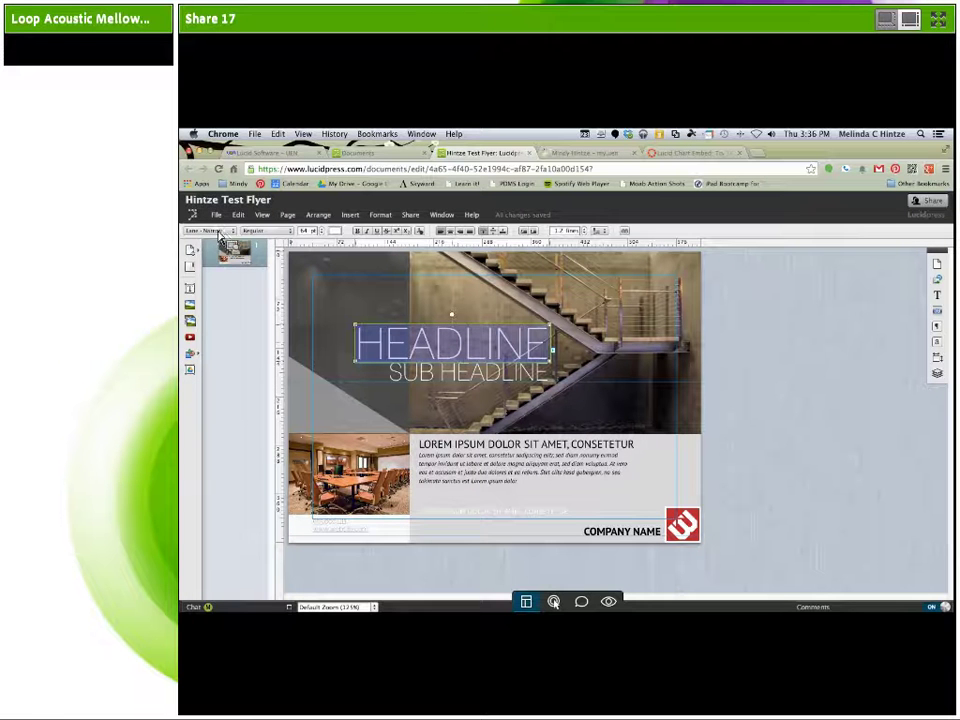
{"action": "left_click", "coordinate": [219, 231]}
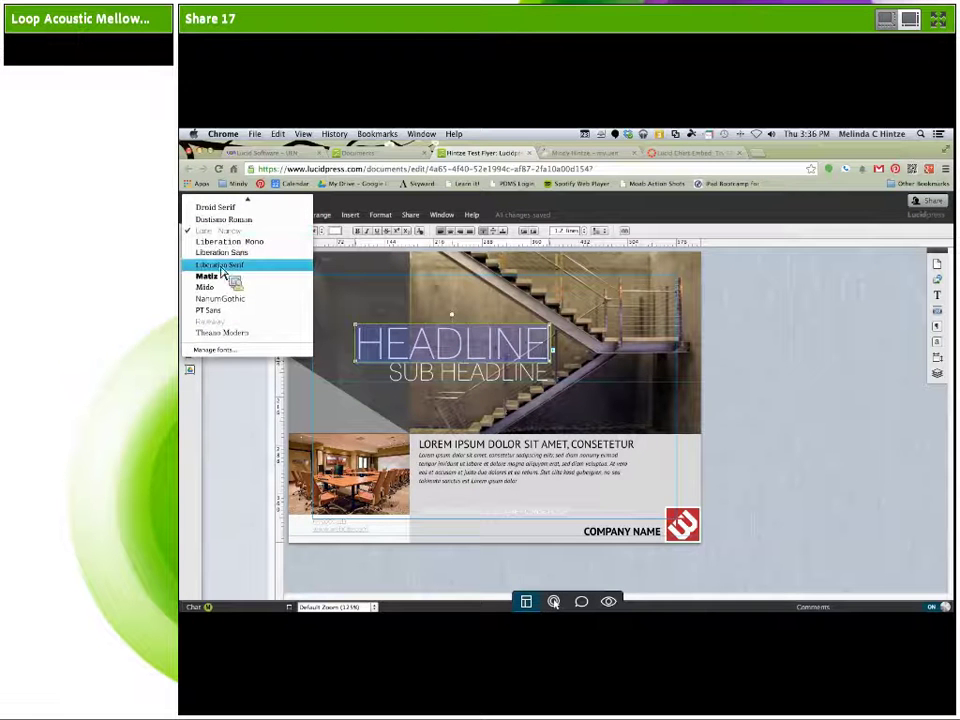
{"action": "left_click", "coordinate": [221, 276]}
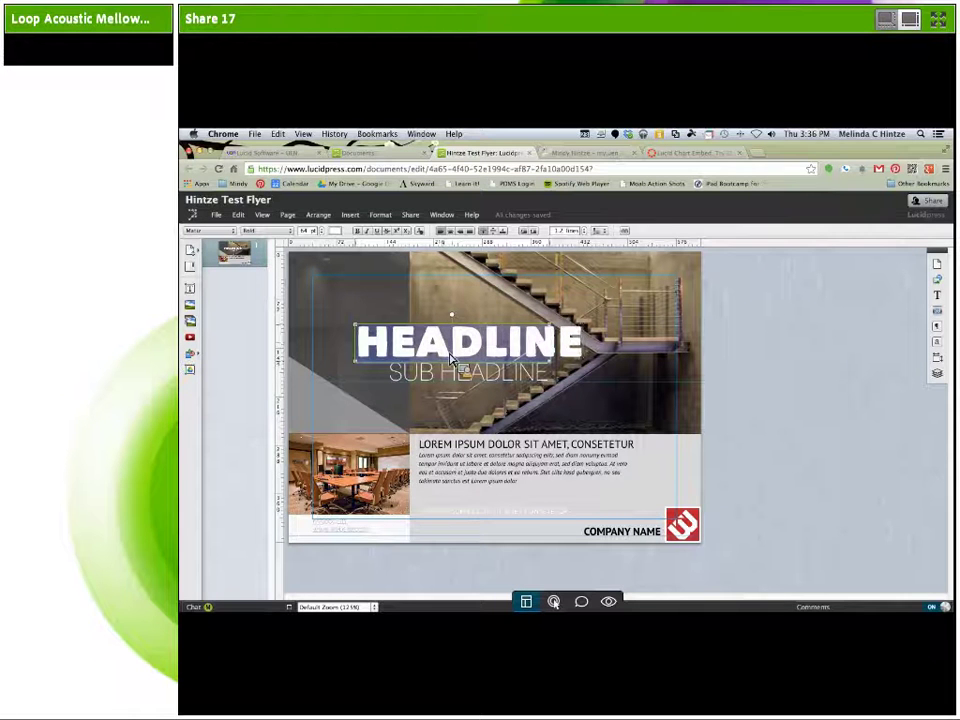
{"action": "type", "text": "HintzeL"}
{"action": "key", "text": "BackSpace"}
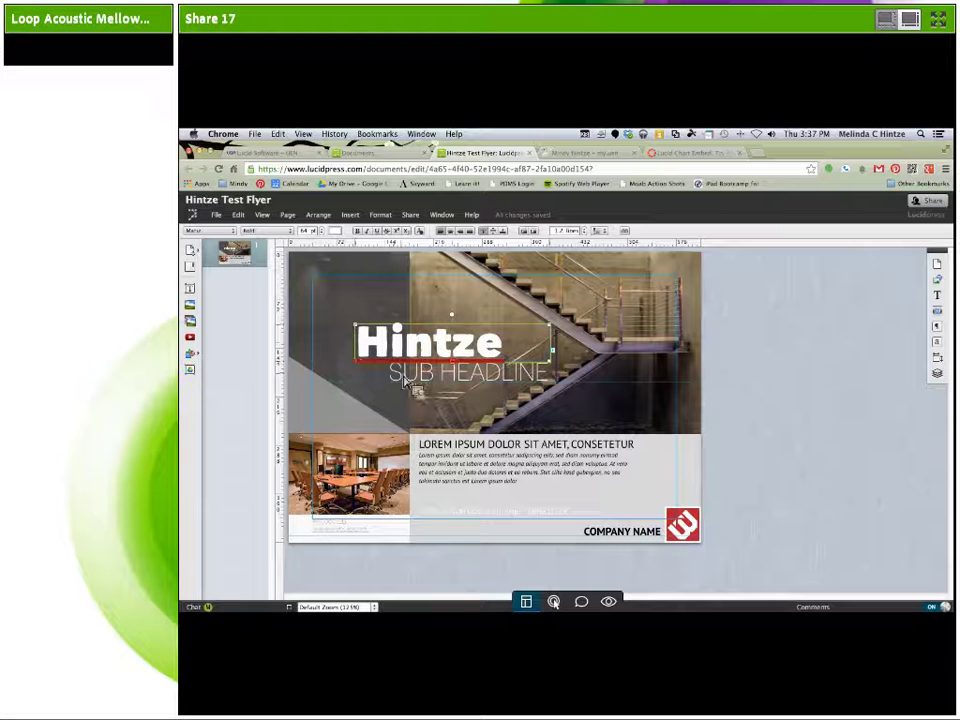
Replace the placeholder paragraph under the Lorem Ipsum heading with "Edit and change"
{"action": "double_click", "coordinate": [458, 474]}
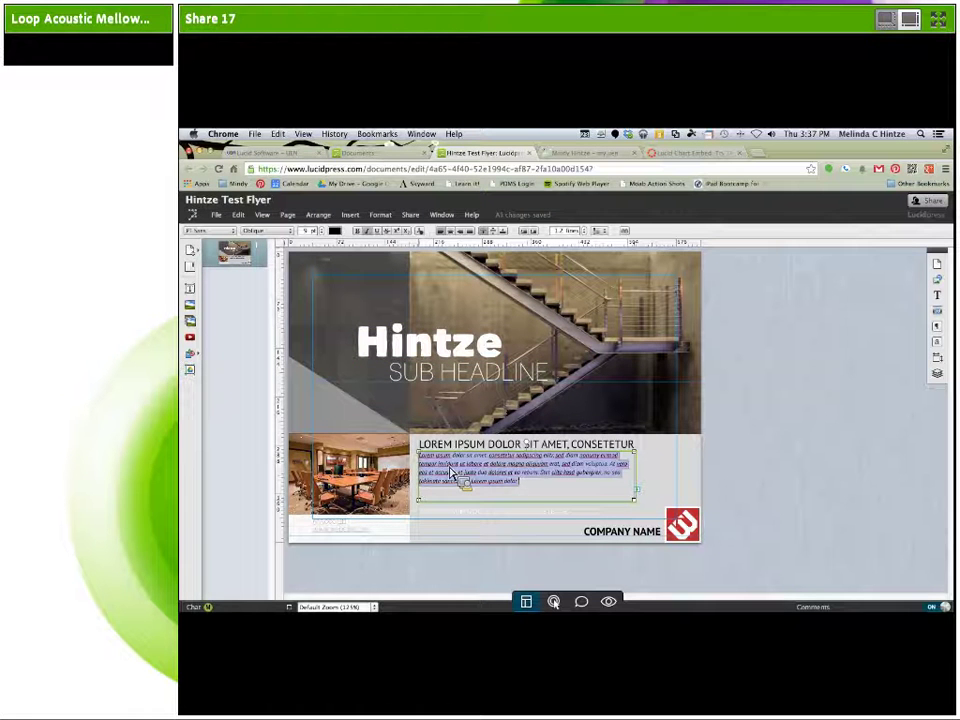
{"action": "key", "text": "BackSpace"}
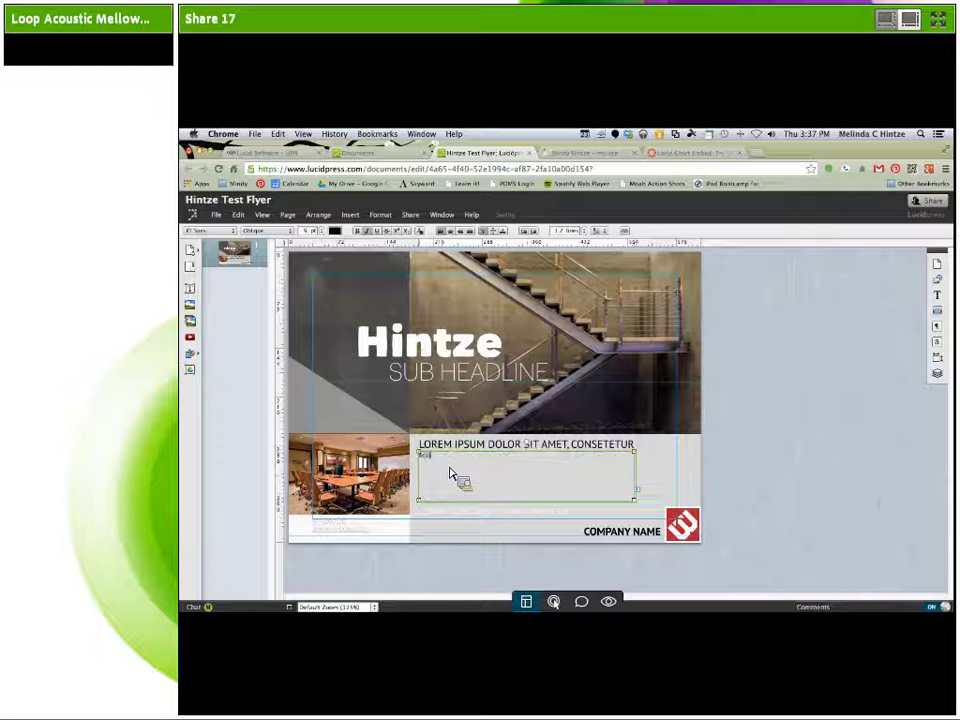
{"action": "type", "text": "Edit and change"}
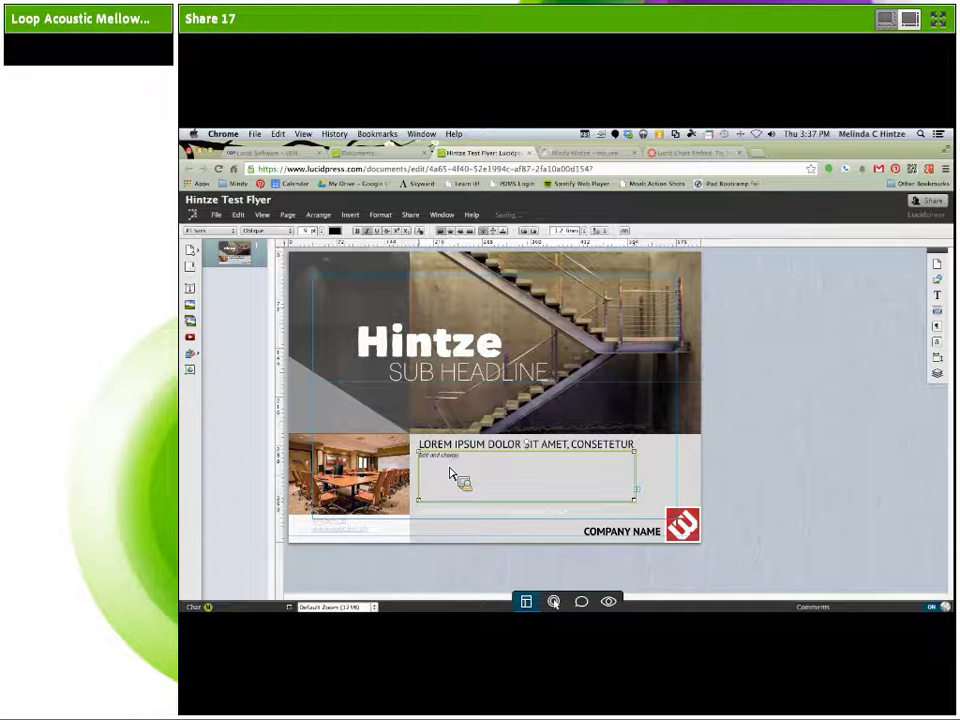
Move the staircase background photo sideways off its place and back over the upper part of the flyer
{"action": "left_click", "coordinate": [603, 352]}
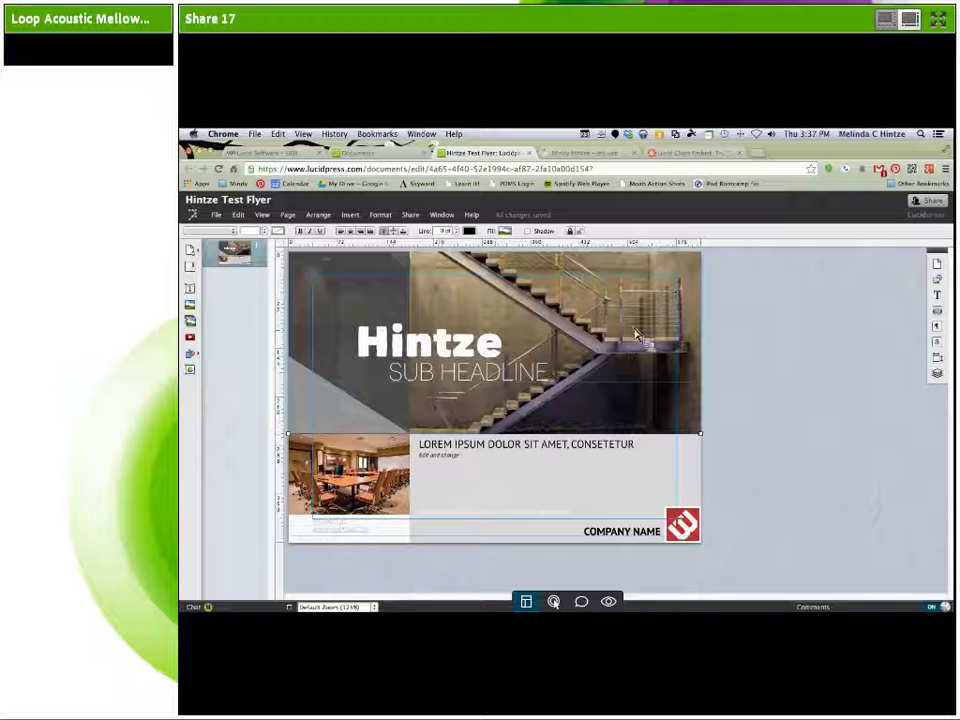
{"action": "left_click", "coordinate": [310, 411]}
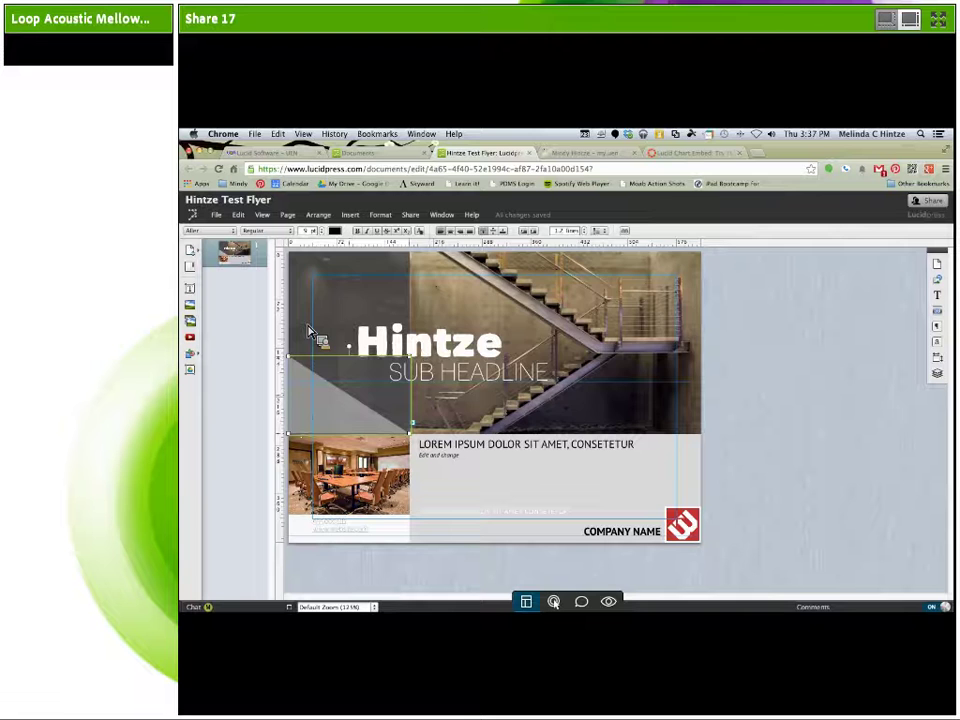
{"action": "left_click_drag", "start_coordinate": [575, 330], "coordinate": [739, 311]}
{"action": "left_click_drag", "start_coordinate": [615, 318], "coordinate": [456, 340]}
Open the Image Manager for the staircase photo and run a Google image search for "puppy"
{"action": "double_click", "coordinate": [546, 332]}
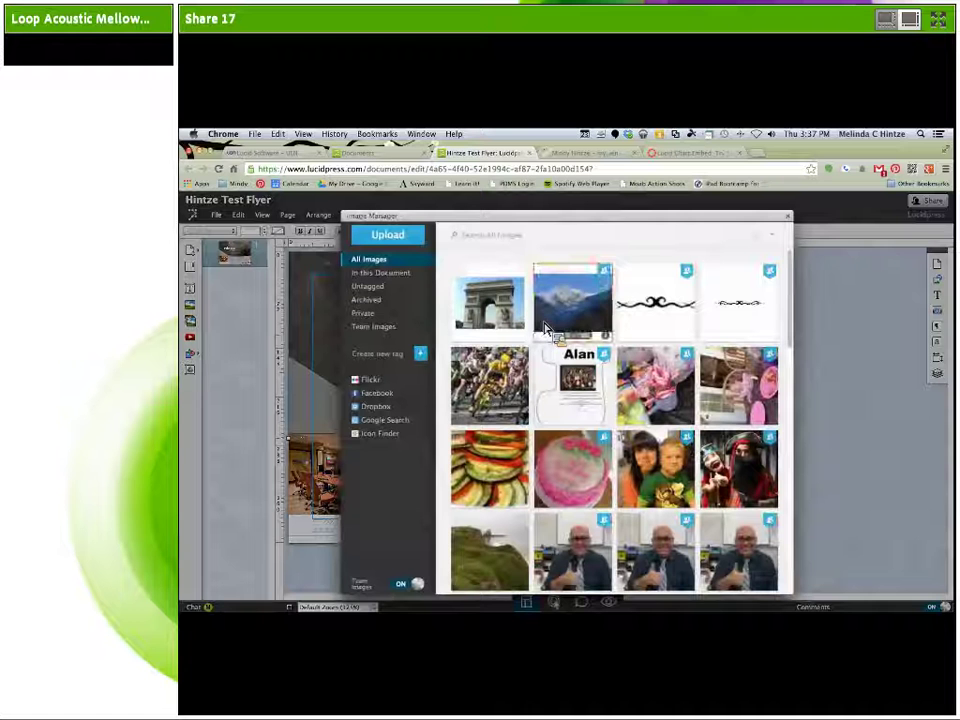
{"action": "left_click", "coordinate": [545, 328]}
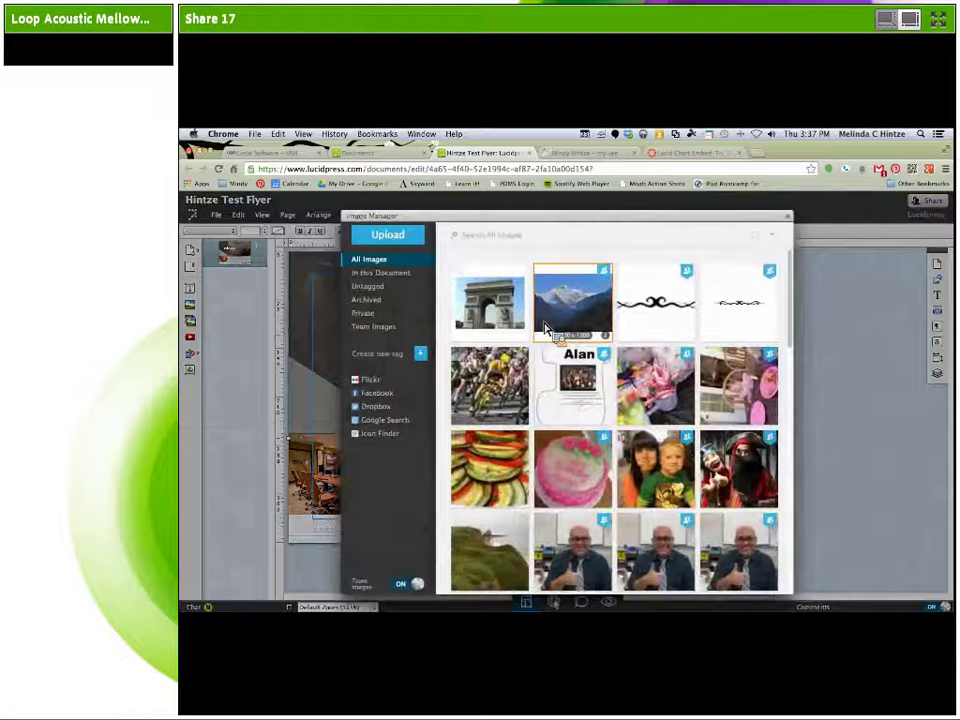
{"action": "mouse_move", "coordinate": [545, 328]}
{"action": "left_mouse_down"}
{"action": "mouse_move", "coordinate": [621, 317]}
{"action": "mouse_move", "coordinate": [398, 272]}
{"action": "mouse_move", "coordinate": [411, 251]}
{"action": "mouse_move", "coordinate": [398, 245]}
{"action": "mouse_move", "coordinate": [450, 251]}
{"action": "mouse_move", "coordinate": [315, 229]}
{"action": "mouse_move", "coordinate": [298, 215]}
{"action": "mouse_move", "coordinate": [786, 553]}
{"action": "mouse_move", "coordinate": [540, 422]}
{"action": "mouse_move", "coordinate": [300, 232]}
{"action": "mouse_move", "coordinate": [306, 214]}
{"action": "mouse_move", "coordinate": [293, 210]}
{"action": "mouse_move", "coordinate": [356, 285]}
{"action": "mouse_move", "coordinate": [392, 369]}
{"action": "mouse_move", "coordinate": [383, 391]}
{"action": "mouse_move", "coordinate": [398, 410]}
{"action": "mouse_move", "coordinate": [396, 402]}
{"action": "mouse_move", "coordinate": [393, 425]}
{"action": "left_mouse_up"}
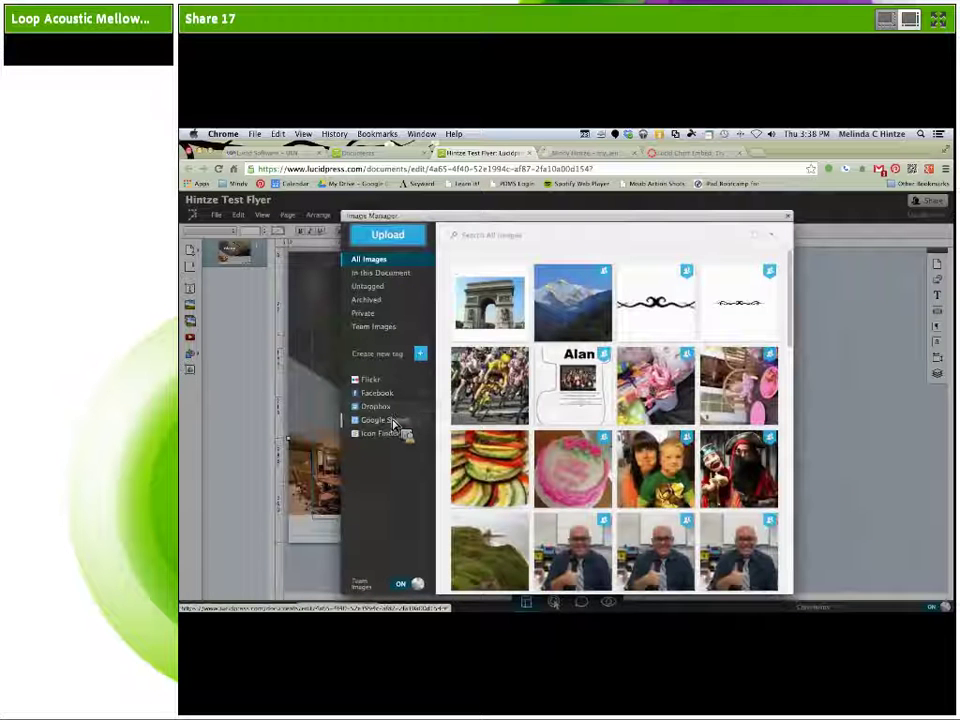
{"action": "left_click", "coordinate": [393, 422]}
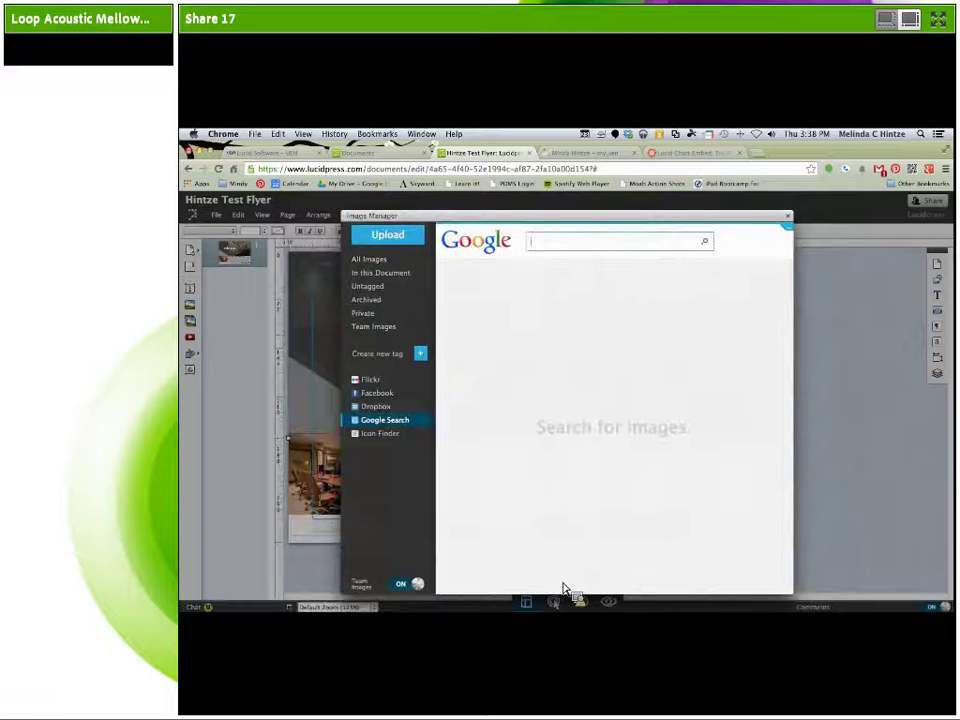
{"action": "type", "text": "Puppy"}
{"action": "key", "text": "Return"}
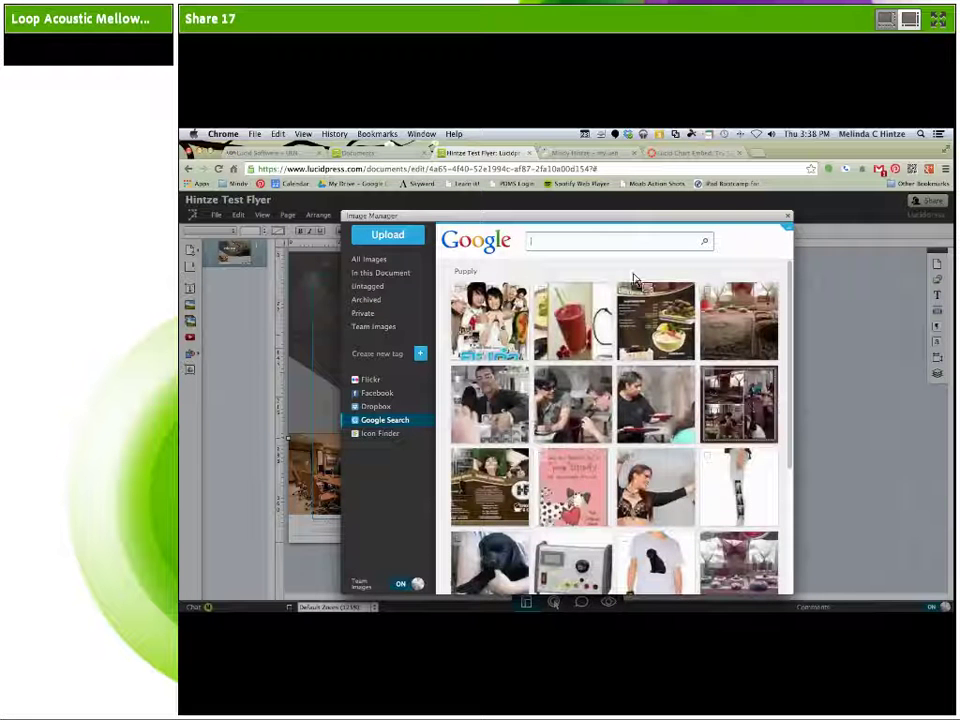
{"action": "type", "text": "puppy"}
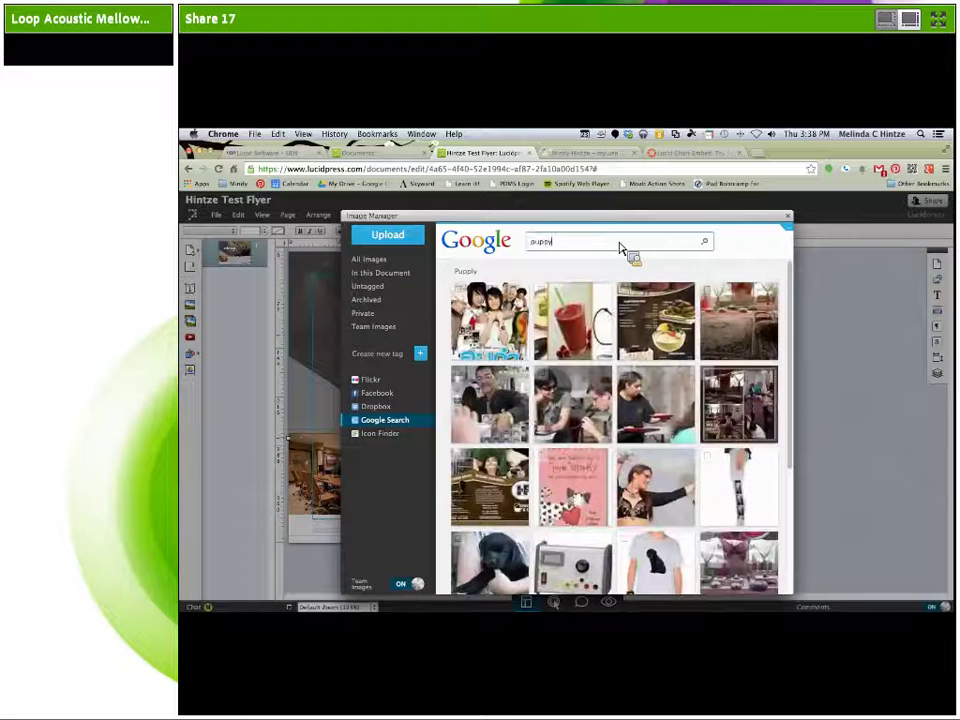
{"action": "key", "text": "Return"}
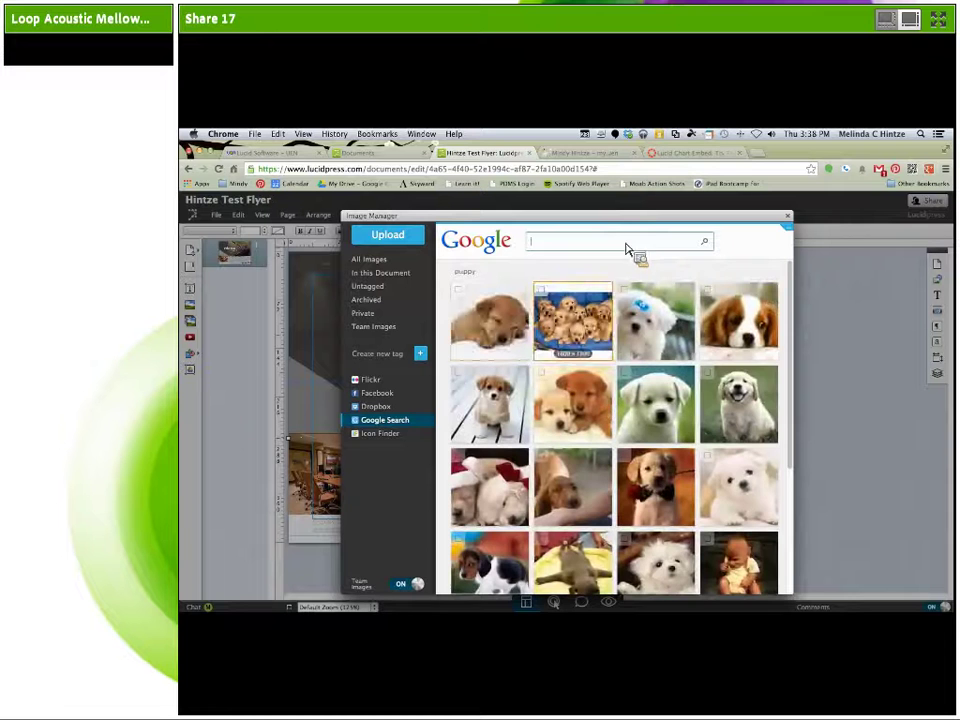
Import the first three puppy images from the Google results and select the imported sleeping puppy
{"action": "left_click", "coordinate": [458, 290]}
{"action": "left_click", "coordinate": [542, 289]}
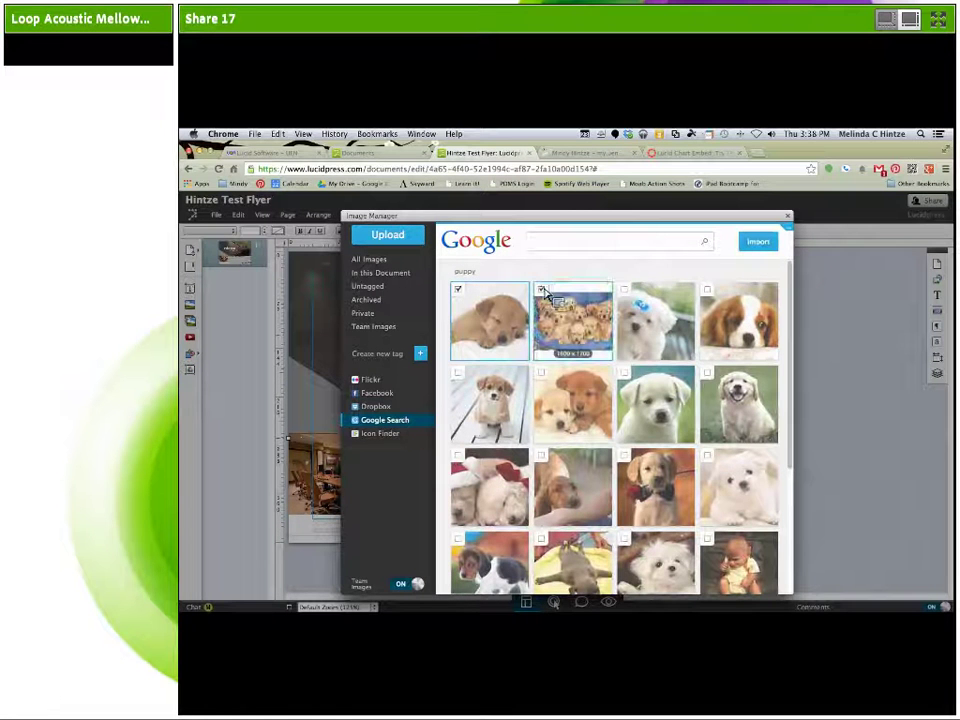
{"action": "left_click", "coordinate": [630, 298]}
{"action": "left_click", "coordinate": [760, 245]}
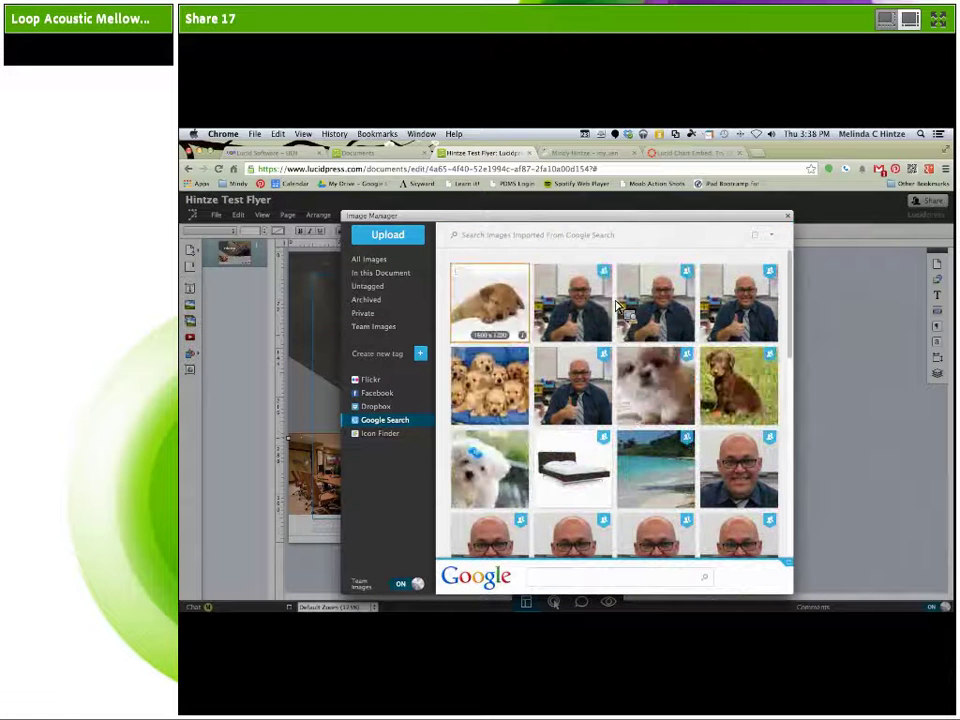
{"action": "left_click", "coordinate": [462, 277]}
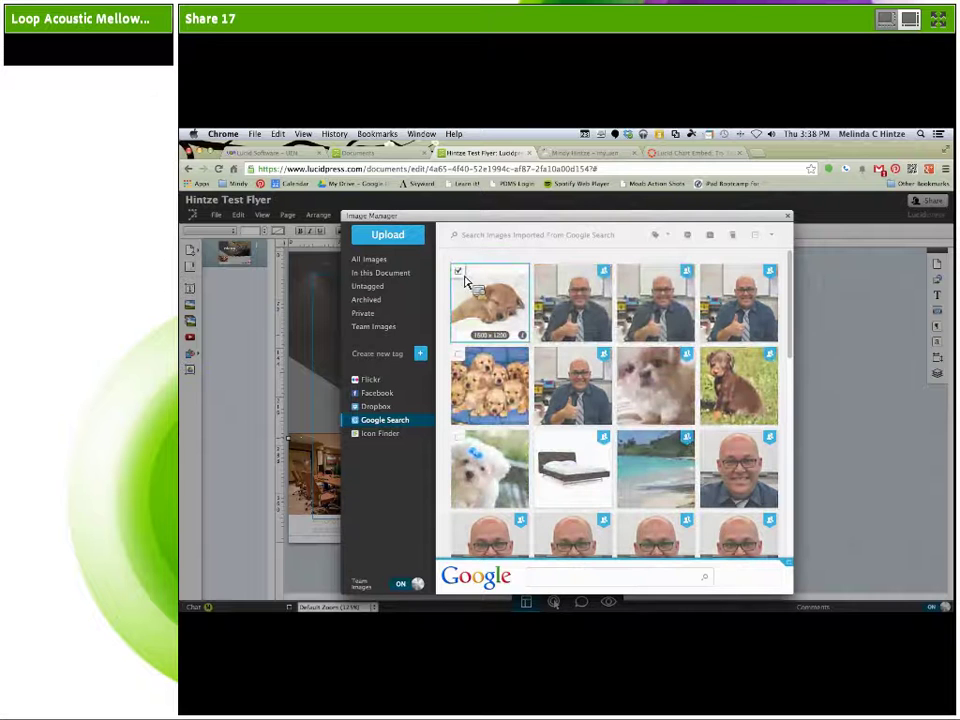
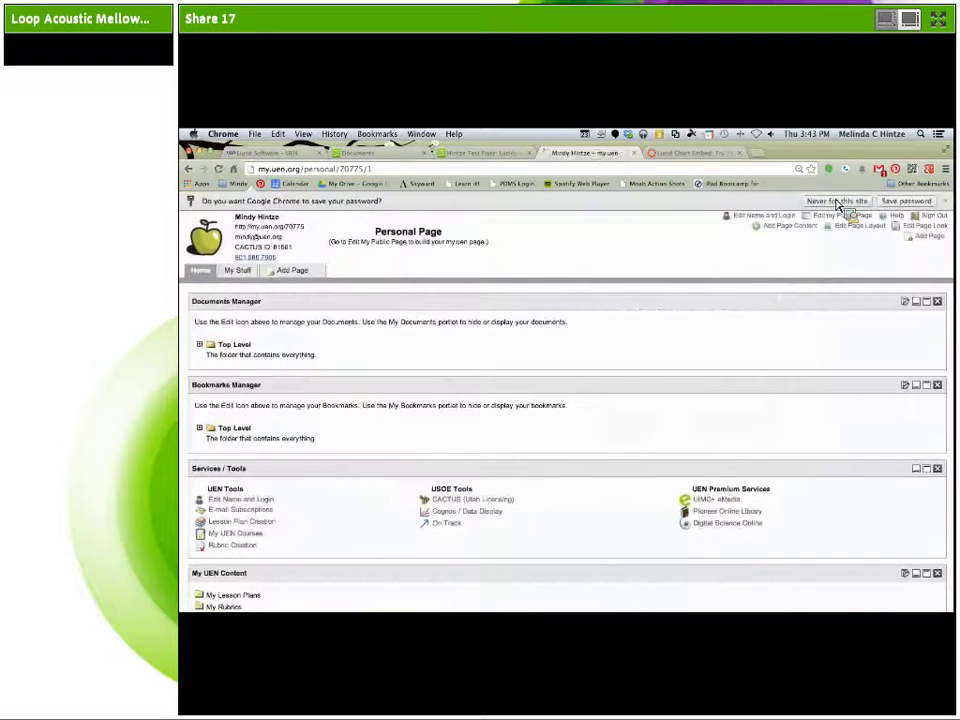
Open the my.uen public page for editing
{"action": "left_click", "coordinate": [840, 215]}
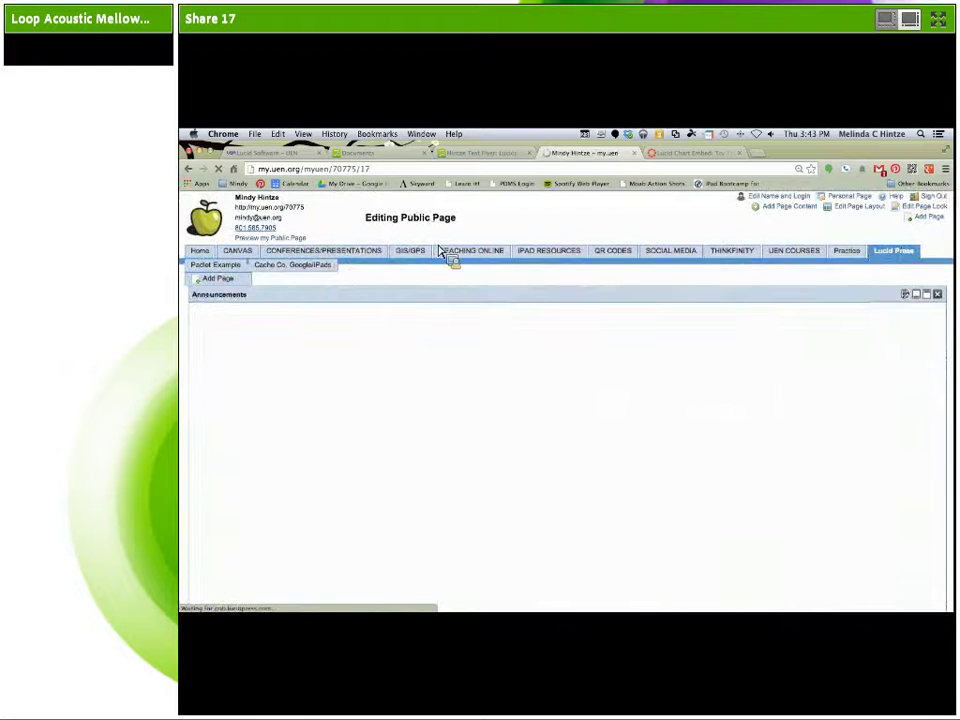
Add an Announcements portlet from the Messages content to the public page and open its message in the HTML source editor
{"action": "left_click", "coordinate": [790, 207]}
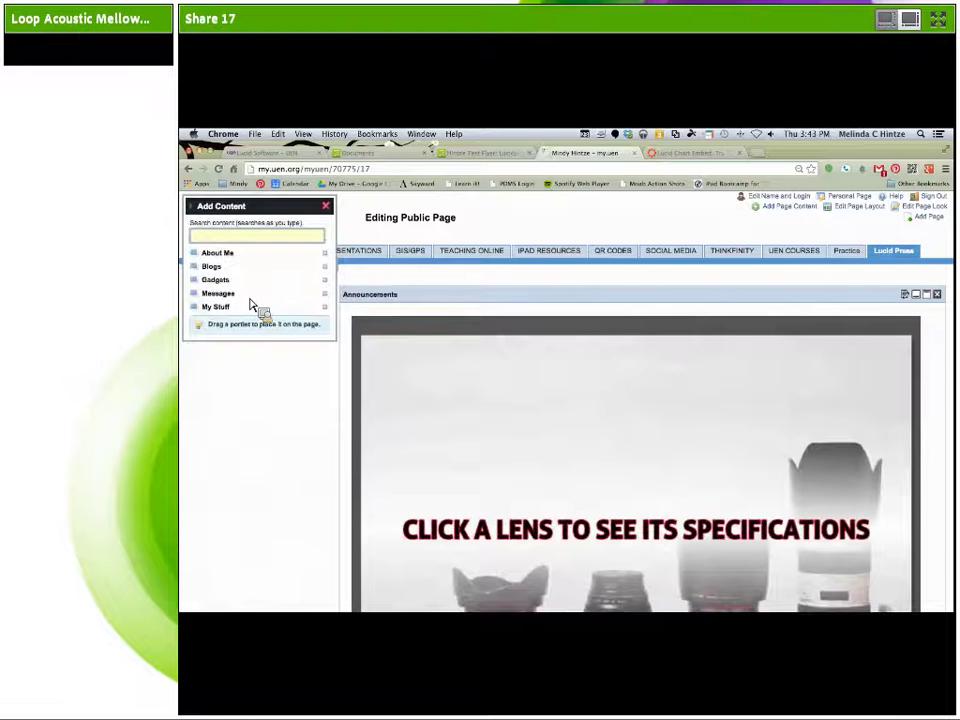
{"action": "left_click", "coordinate": [324, 294]}
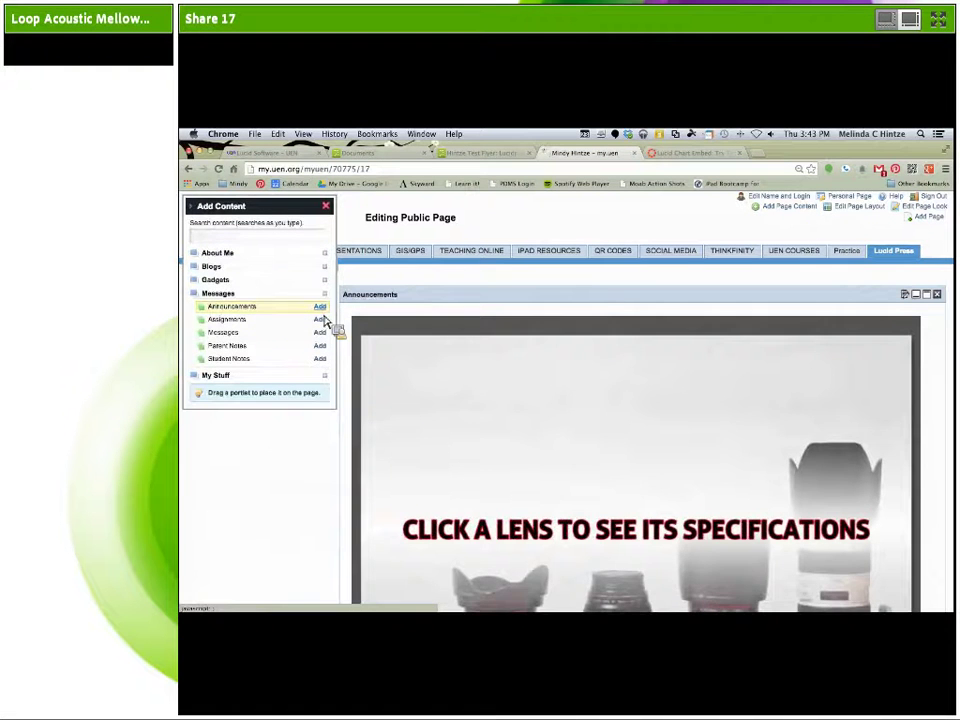
{"action": "left_click", "coordinate": [320, 307]}
{"action": "left_click", "coordinate": [325, 206]}
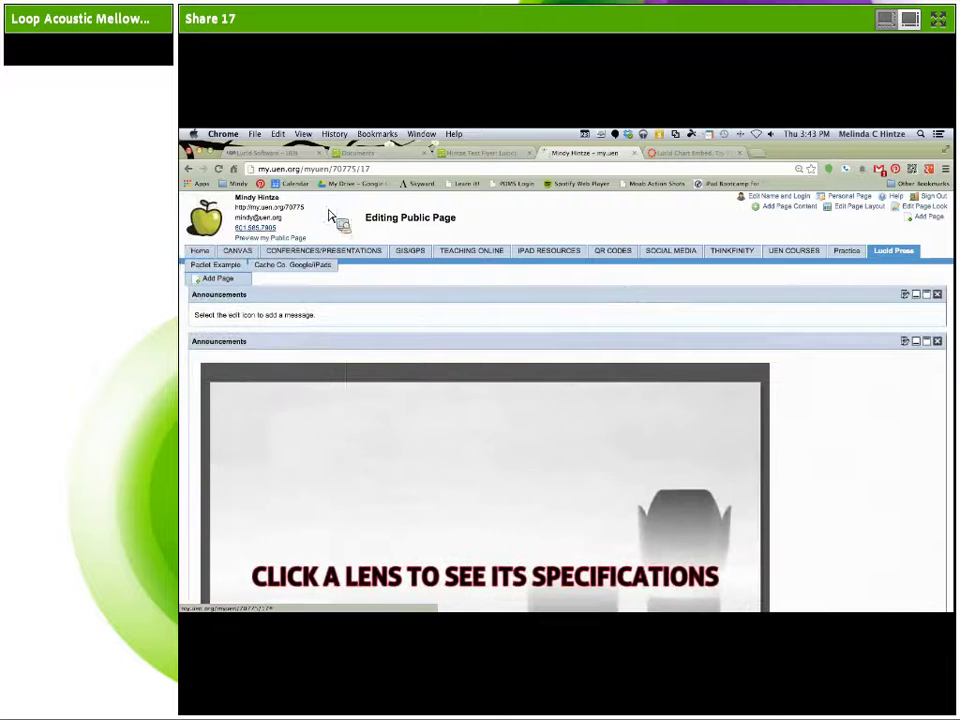
{"action": "left_click", "coordinate": [905, 295]}
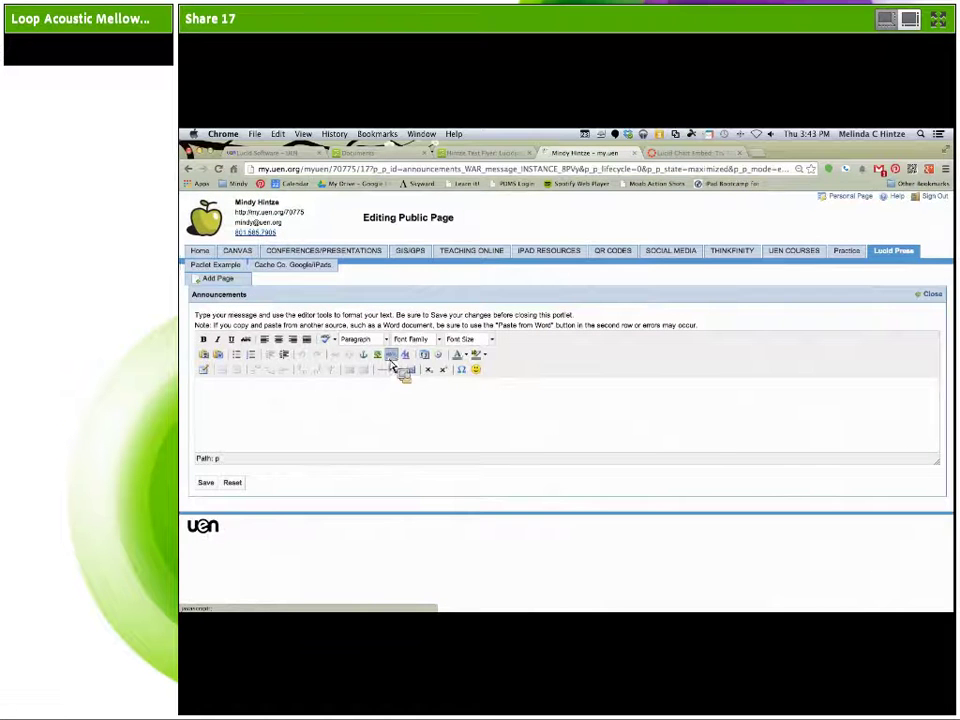
{"action": "left_click", "coordinate": [393, 357]}
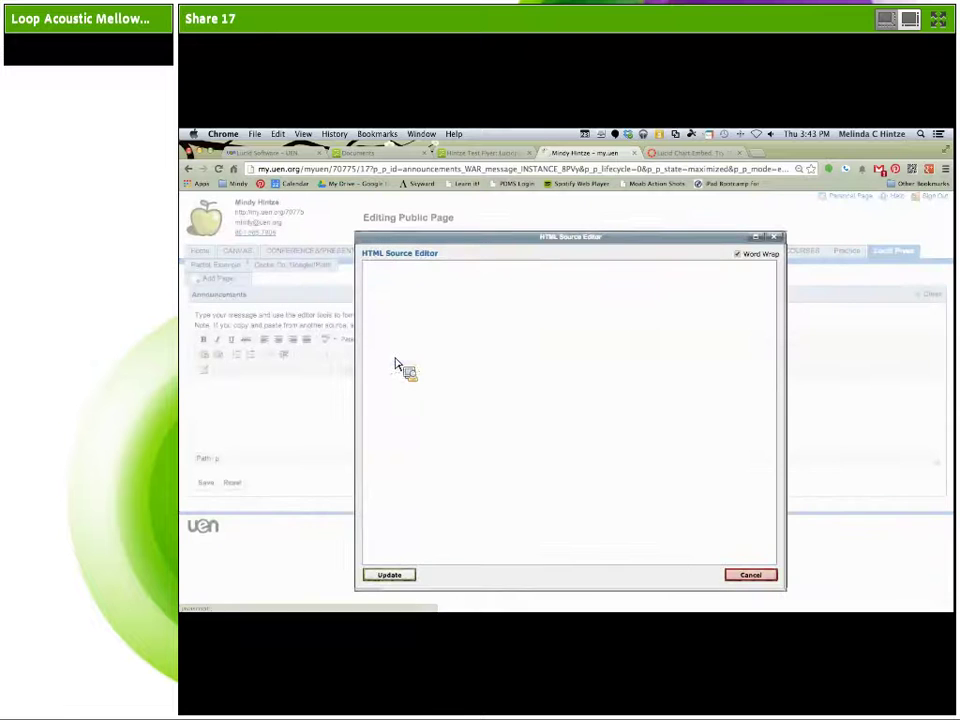
{"action": "type", "text": "http://www.uen.org/lucid/"}
{"action": "key", "text": "super+a"}
{"action": "key", "text": "BackSpace"}
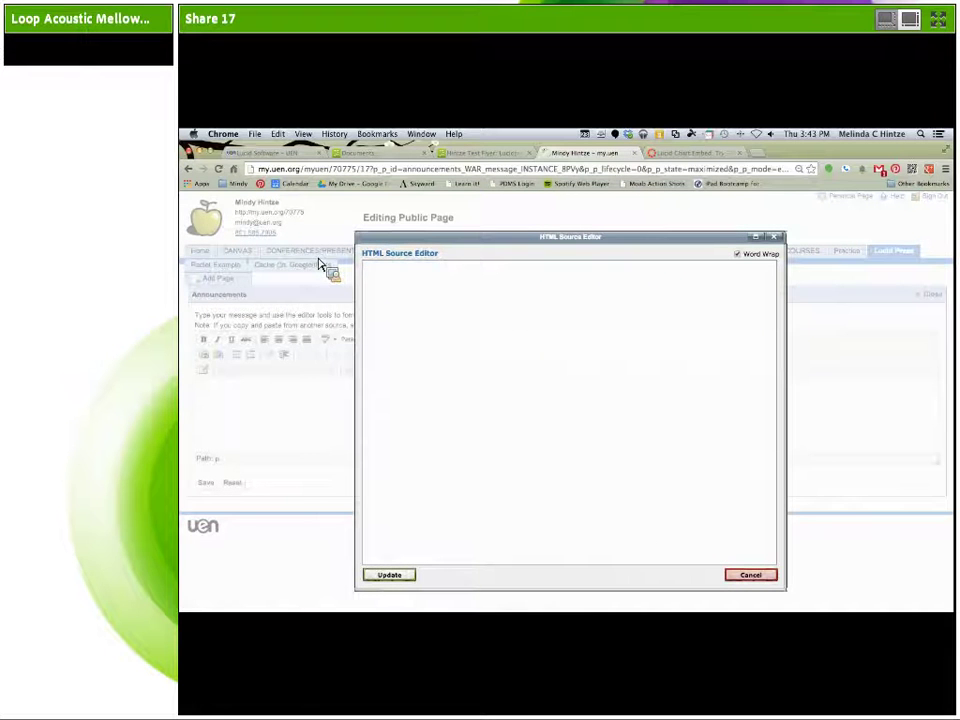
Paste the flyer's 480 x 360 Lucidpress embed code into the announcement's HTML source, save the message and return to the public page
{"action": "left_click", "coordinate": [452, 153]}
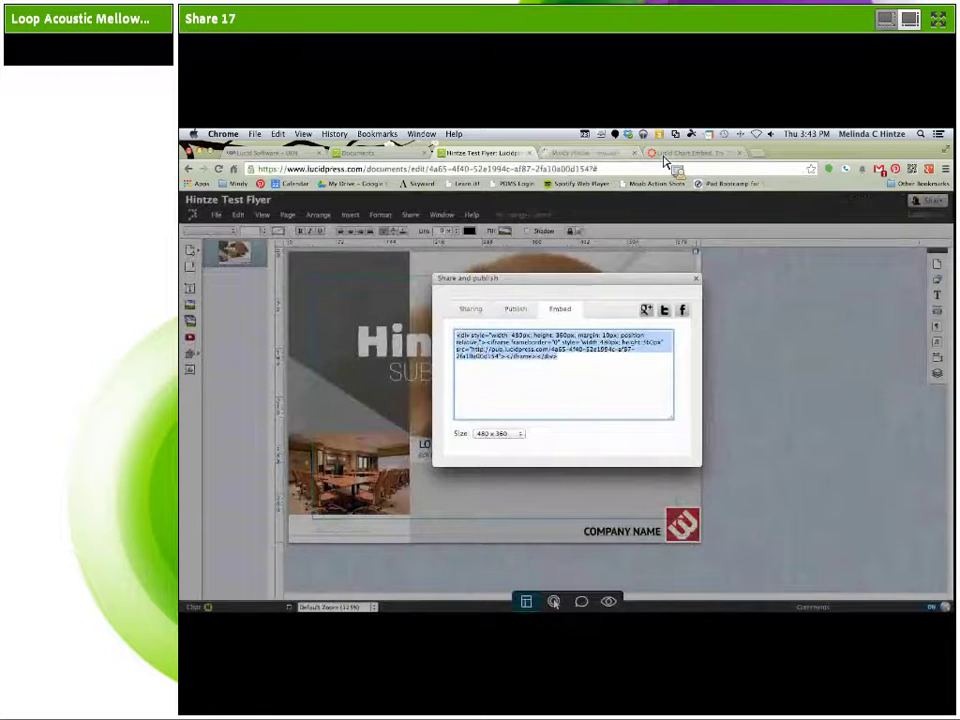
{"action": "left_click", "coordinate": [590, 152]}
{"action": "key", "text": "ctrl+v"}
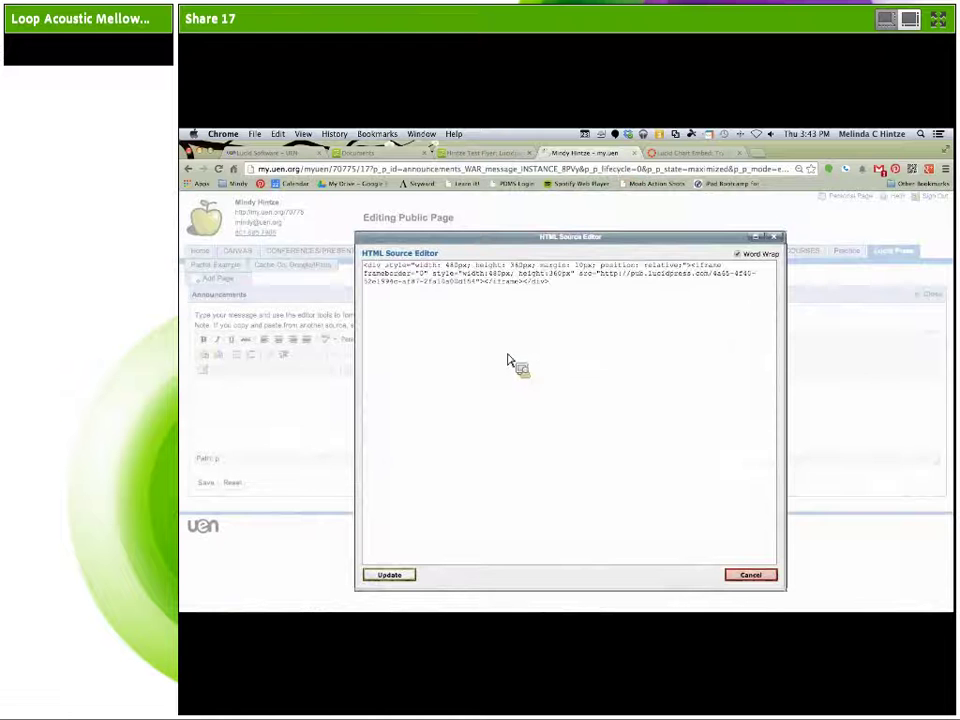
{"action": "left_click", "coordinate": [405, 576]}
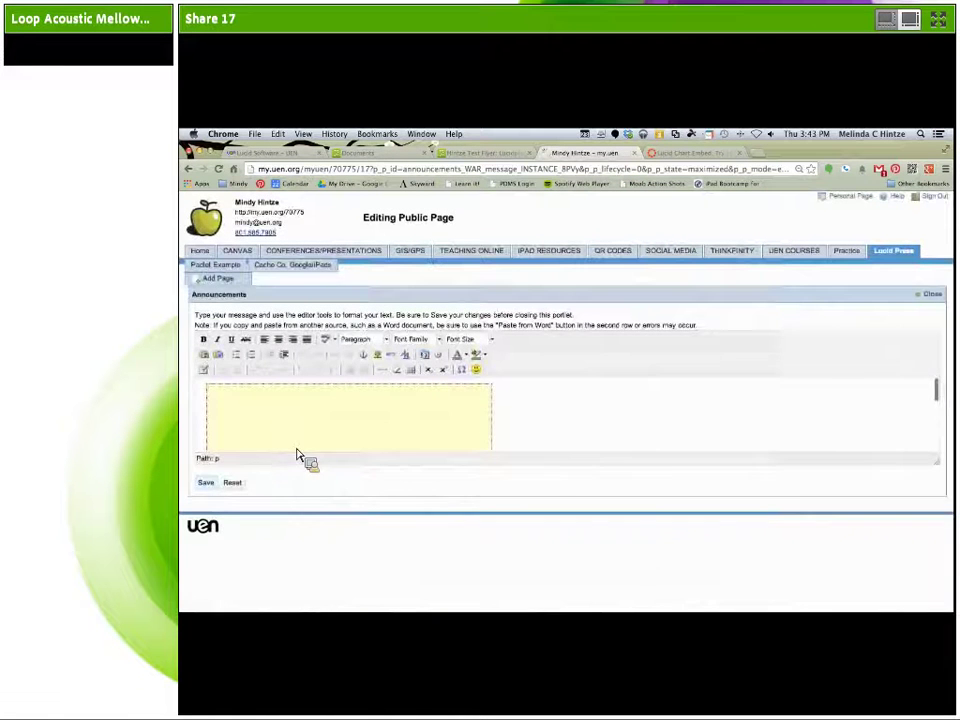
{"action": "left_click", "coordinate": [205, 483]}
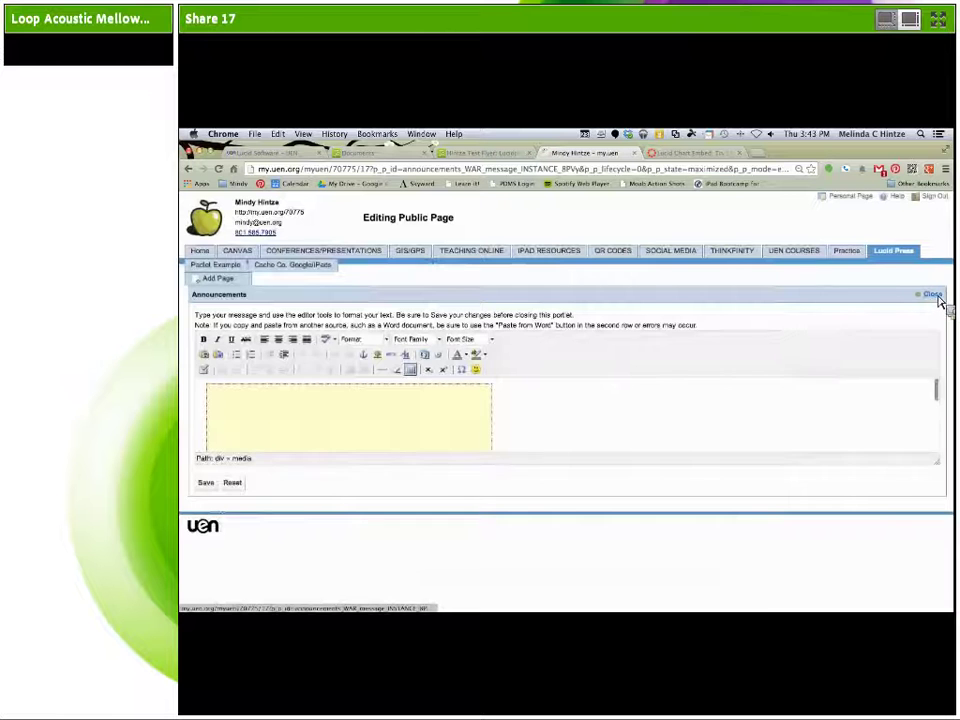
{"action": "left_click", "coordinate": [934, 296]}
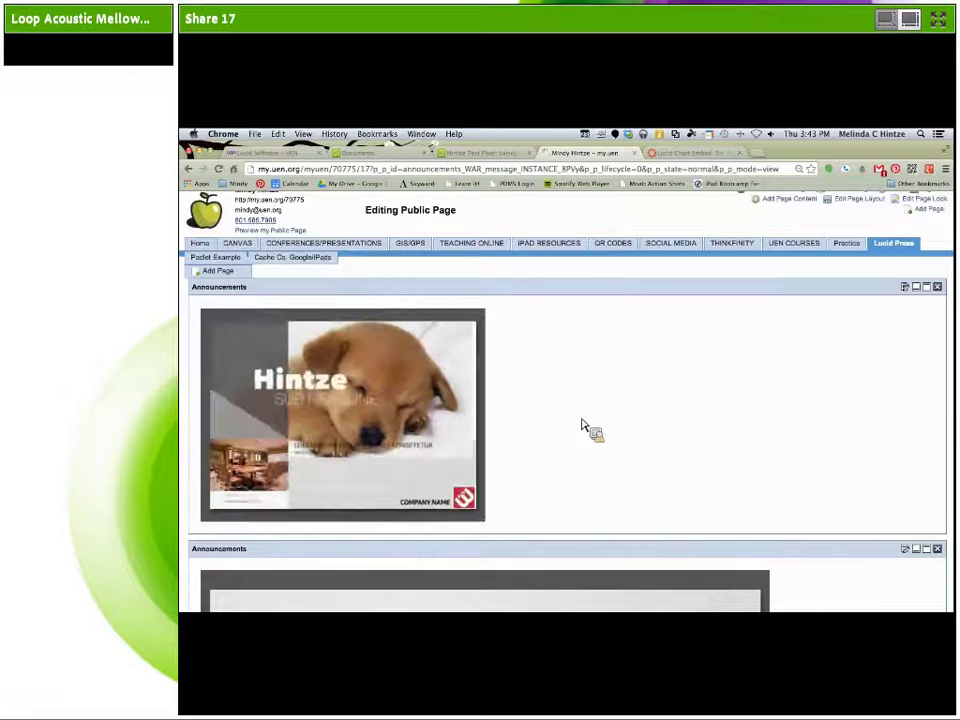
{"action": "scroll", "coordinate": [614, 430], "scroll_direction": "down", "scroll_amount": 1}
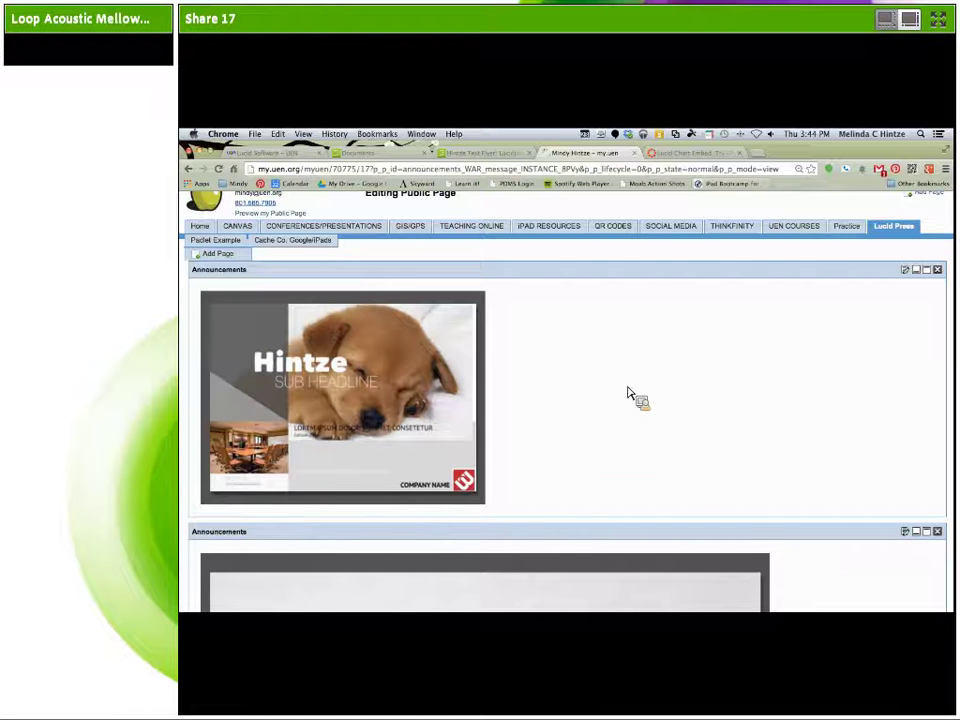
Examine the Lucidpress documents embedded on the Canvas Lucid Chart Embed page, including the interactive lens specifications
{"action": "left_click", "coordinate": [700, 153]}
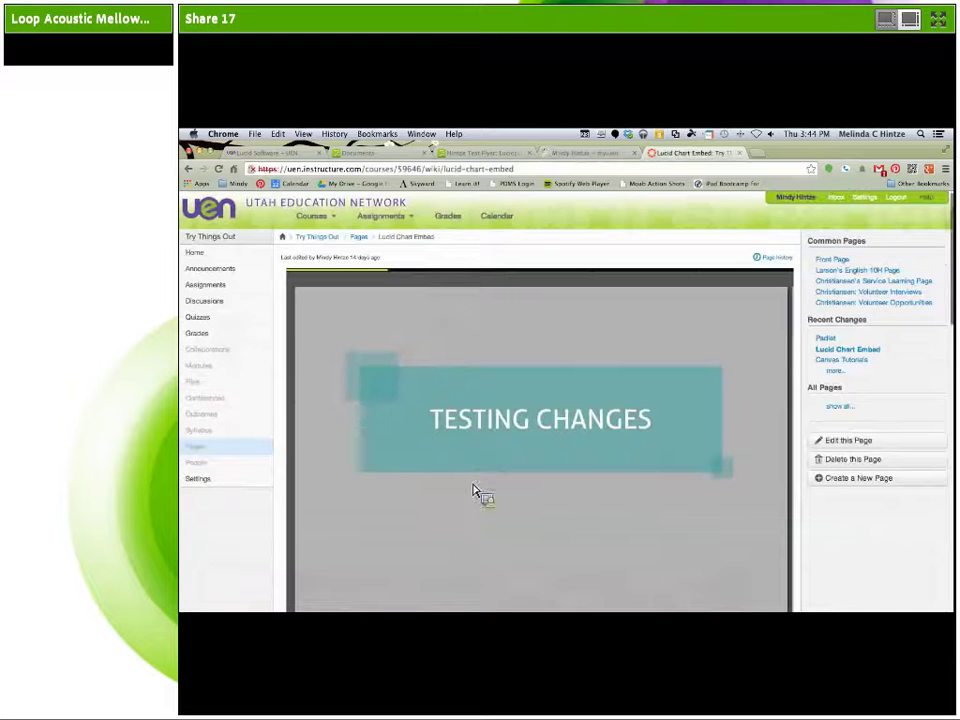
{"action": "scroll", "coordinate": [485, 495], "scroll_direction": "down", "scroll_amount": 3}
{"action": "scroll", "coordinate": [485, 492], "scroll_direction": "down", "scroll_amount": 10}
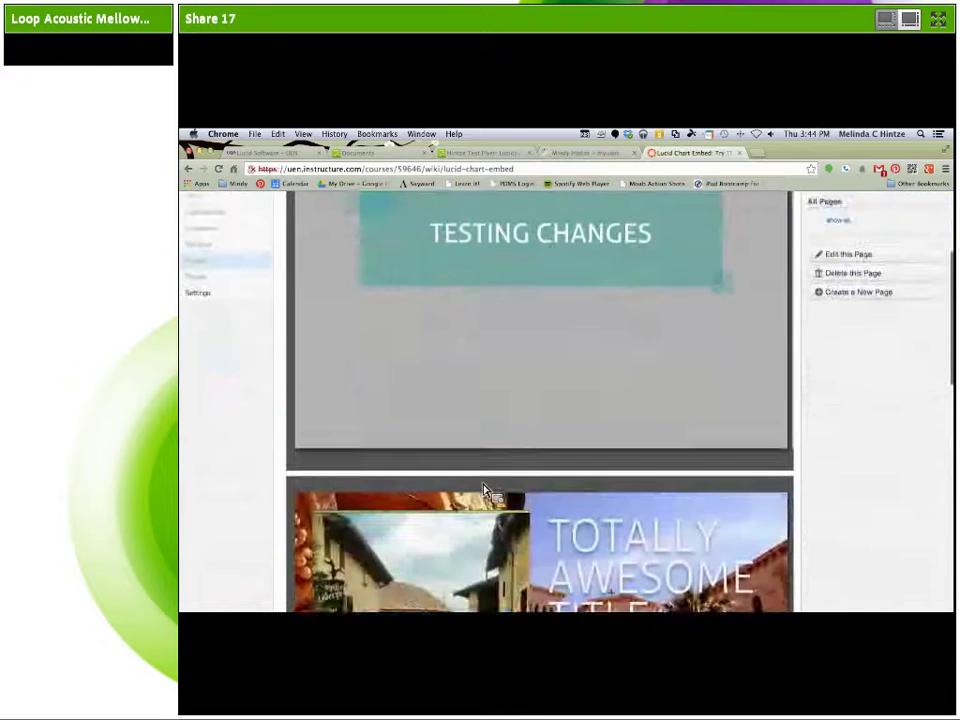
{"action": "scroll", "coordinate": [485, 490], "scroll_direction": "down", "scroll_amount": 3}
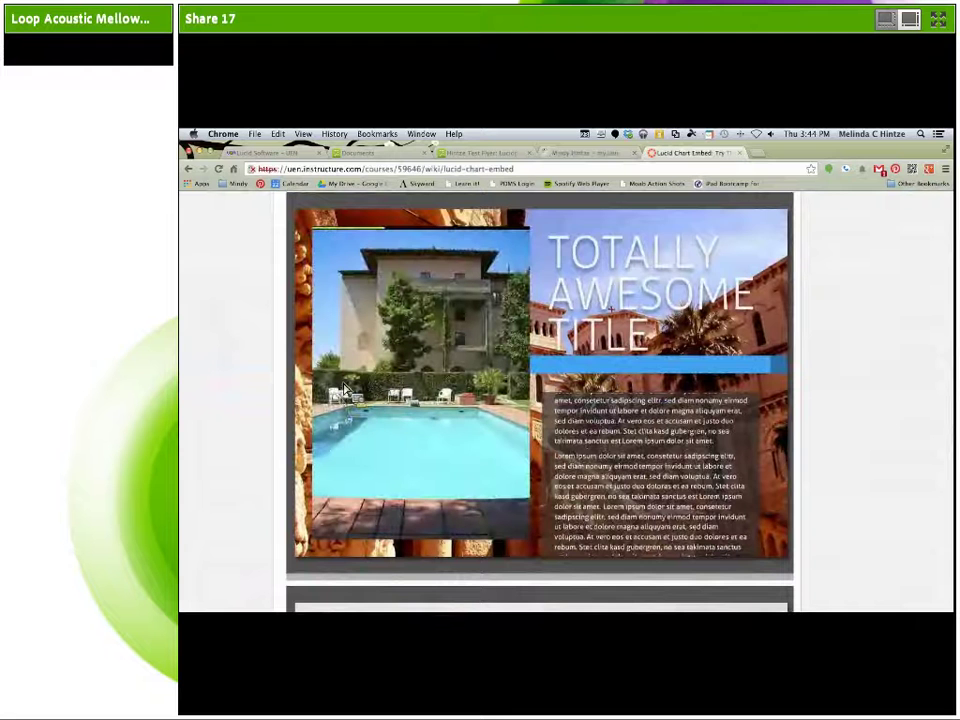
{"action": "scroll", "coordinate": [585, 452], "scroll_direction": "down", "scroll_amount": 3}
{"action": "scroll", "coordinate": [585, 452], "scroll_direction": "down", "scroll_amount": 6}
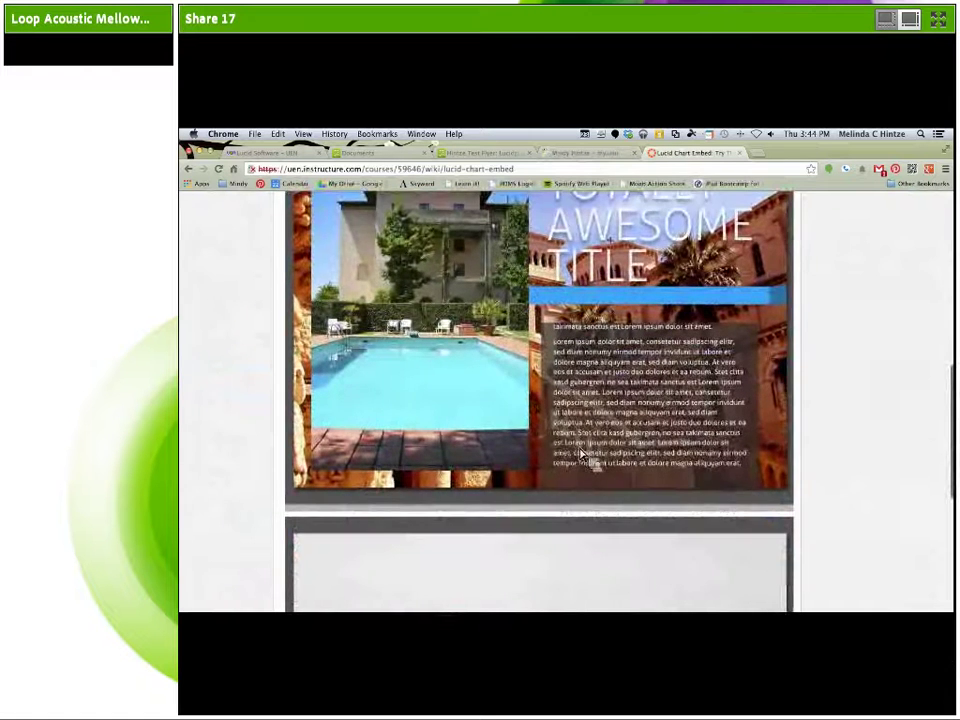
{"action": "left_click", "coordinate": [570, 543]}
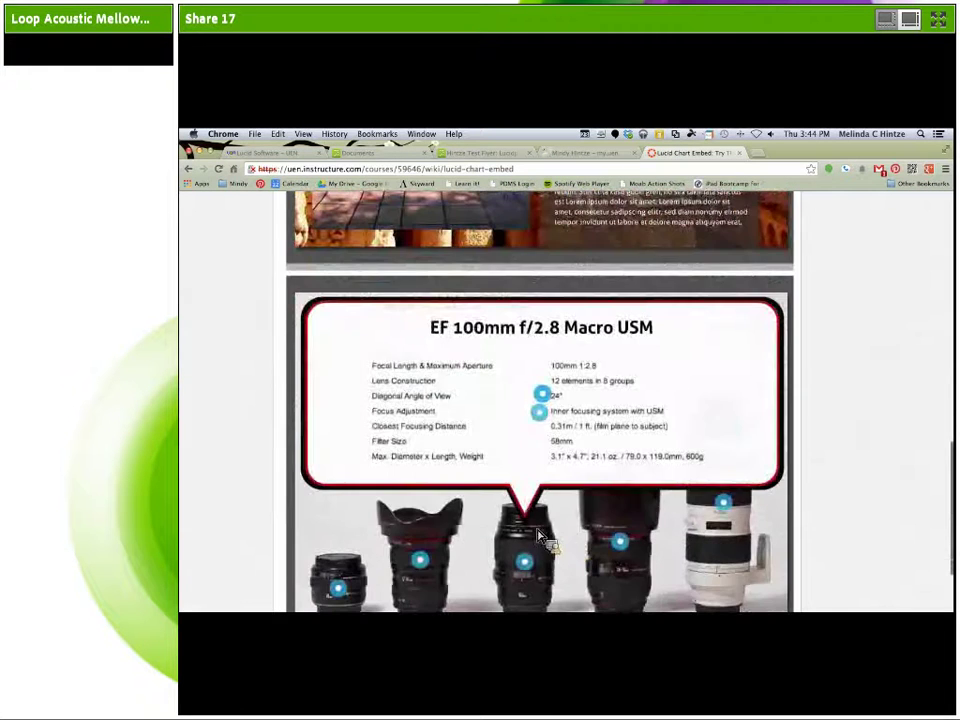
{"action": "left_click", "coordinate": [610, 530]}
{"action": "left_click", "coordinate": [708, 548]}
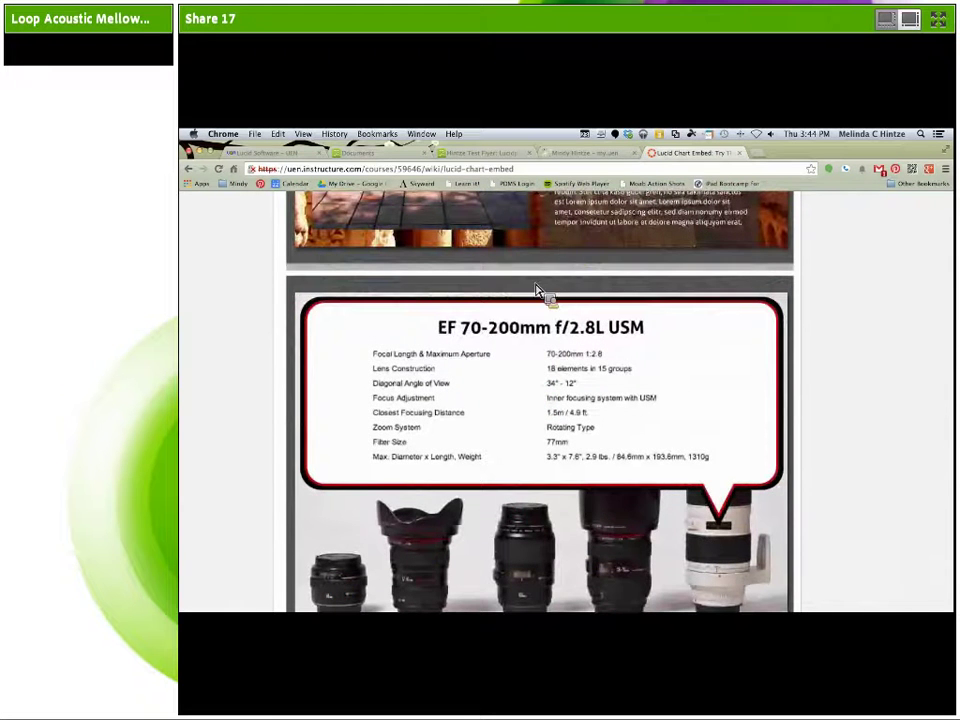
Return to the Lucidpress flyer, close the sharing dialog and replace the main headline text with "New"
{"action": "left_click", "coordinate": [458, 156]}
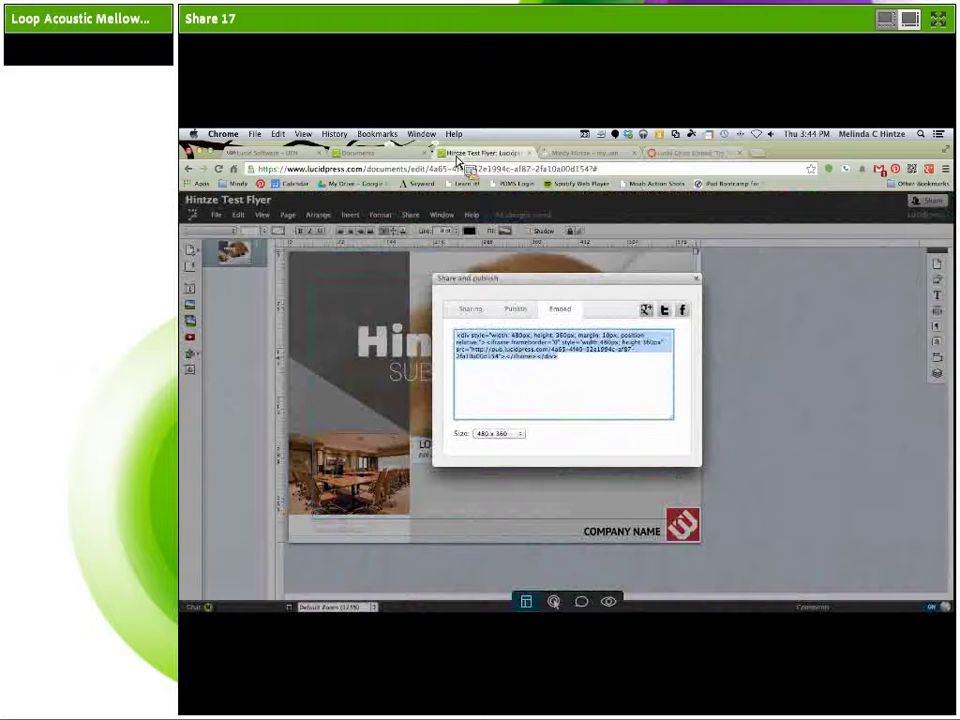
{"action": "left_click", "coordinate": [696, 278]}
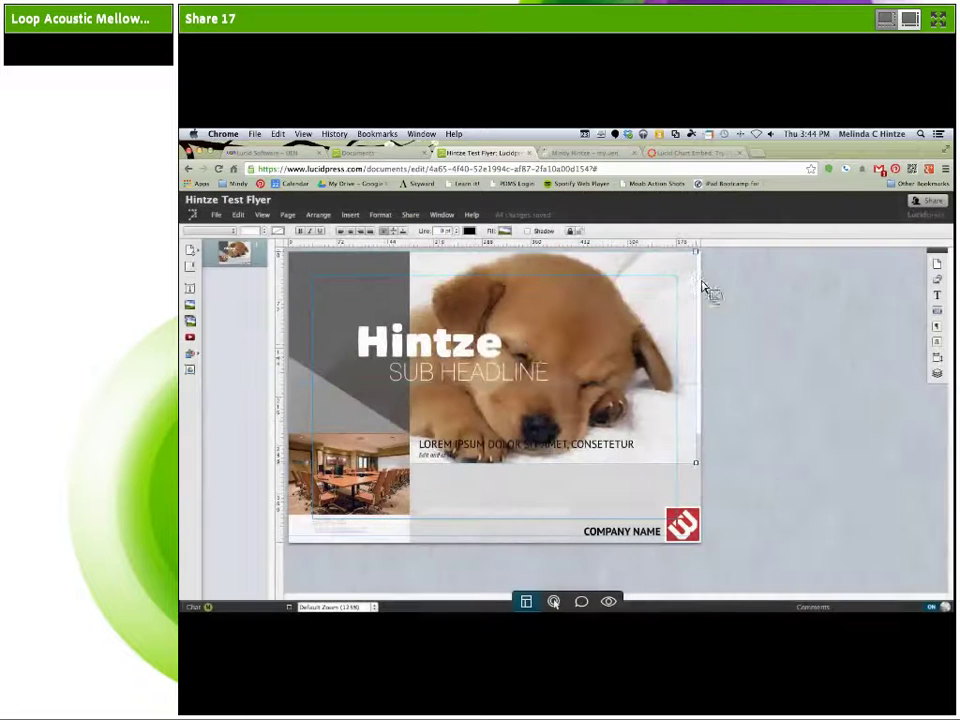
{"action": "left_click", "coordinate": [483, 350]}
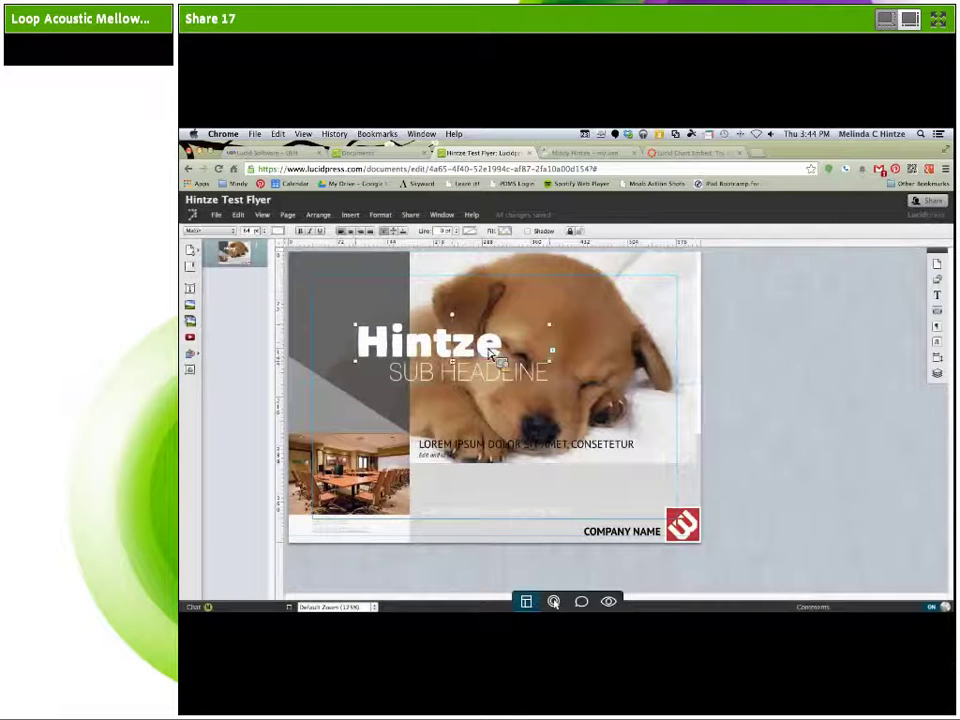
{"action": "double_click", "coordinate": [493, 355]}
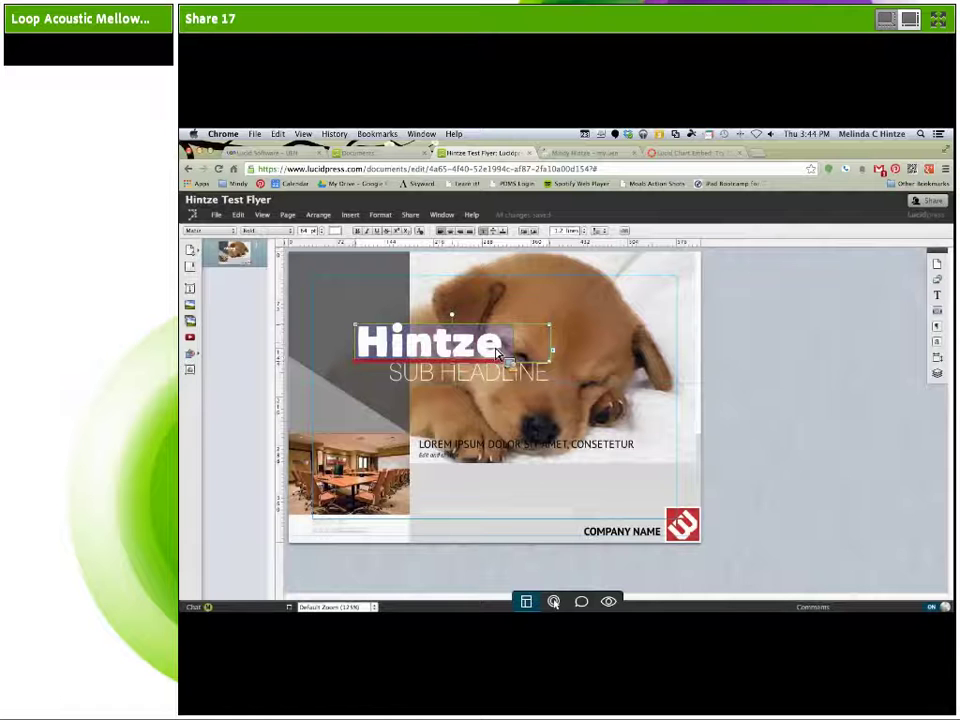
{"action": "type", "text": "New Tit"}
{"action": "key", "text": "BackSpace"}
{"action": "key", "text": "BackSpace"}
{"action": "key", "text": "BackSpace"}
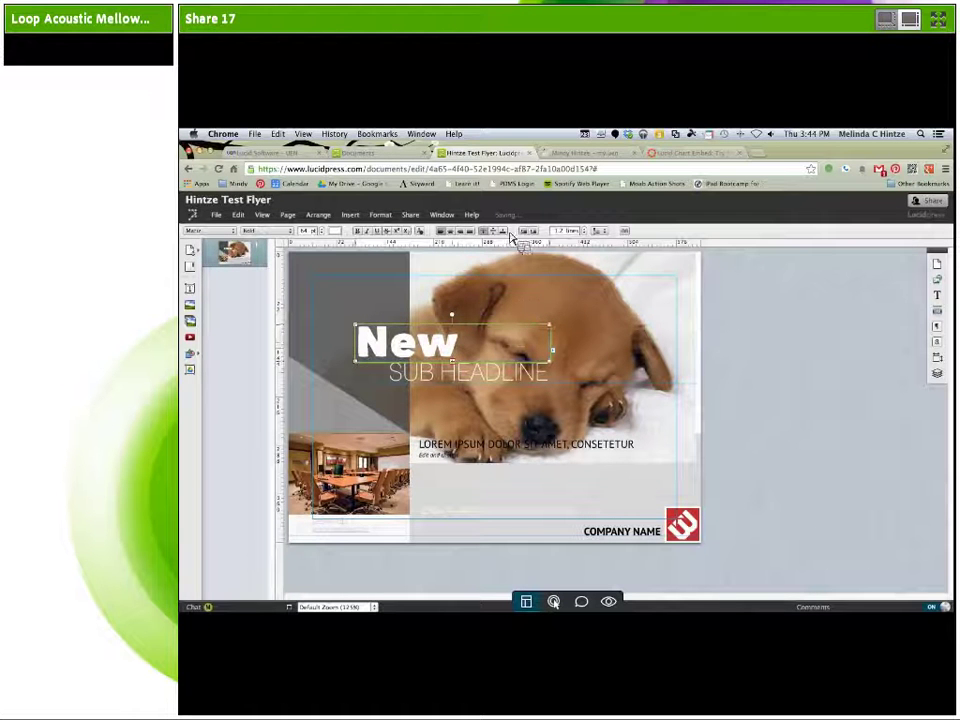
Update the flyer's published version and reload the my.uen public page that embeds it
{"action": "left_click", "coordinate": [931, 201]}
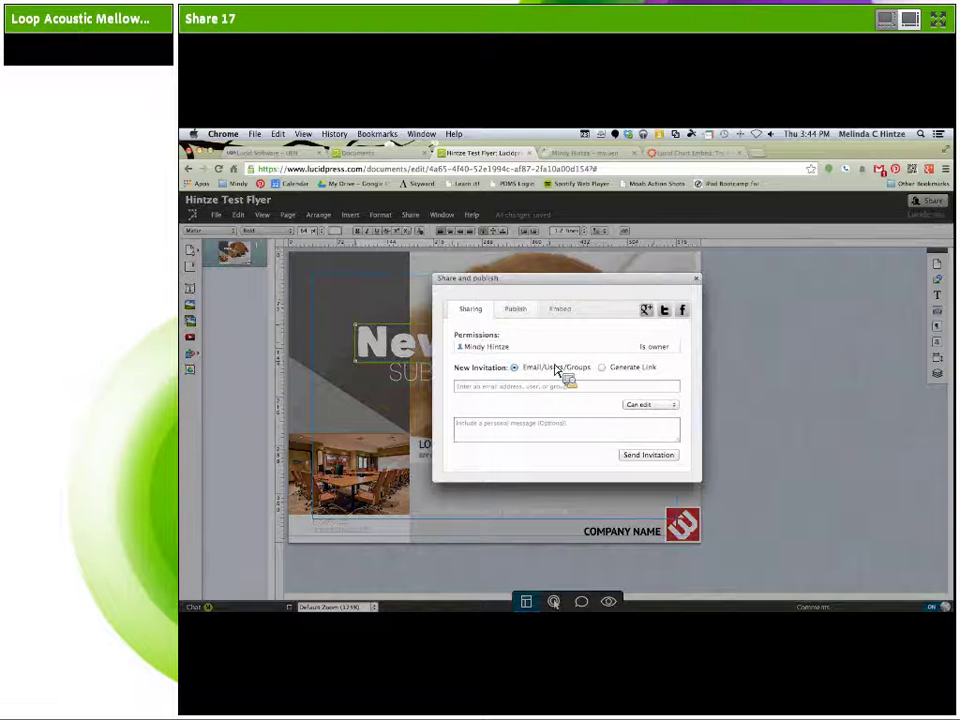
{"action": "left_click", "coordinate": [515, 309]}
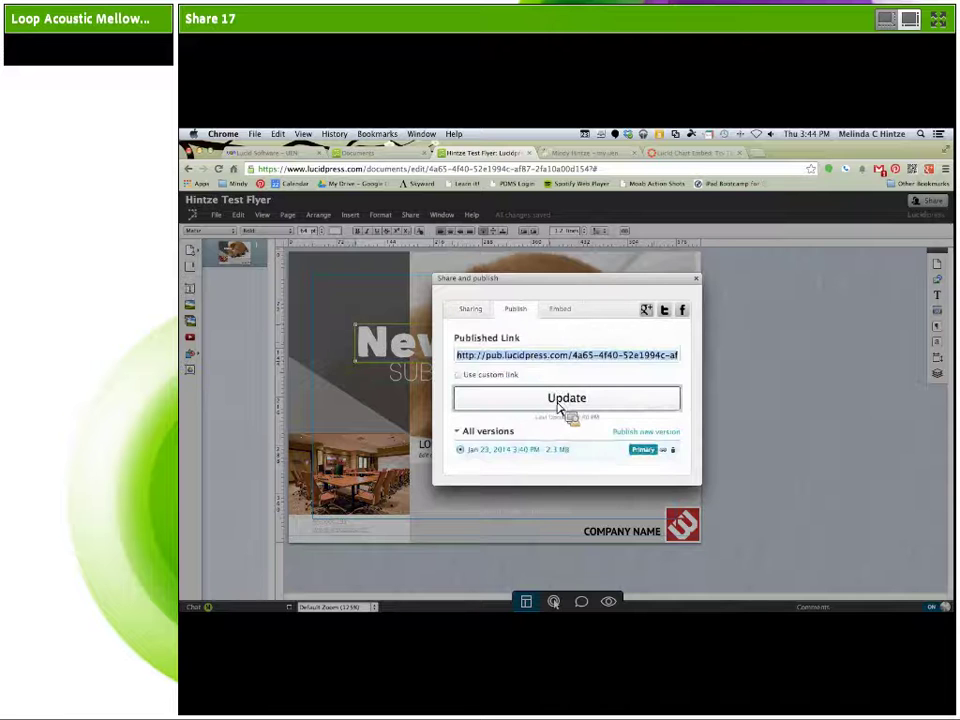
{"action": "left_click", "coordinate": [559, 400]}
{"action": "left_click", "coordinate": [655, 334]}
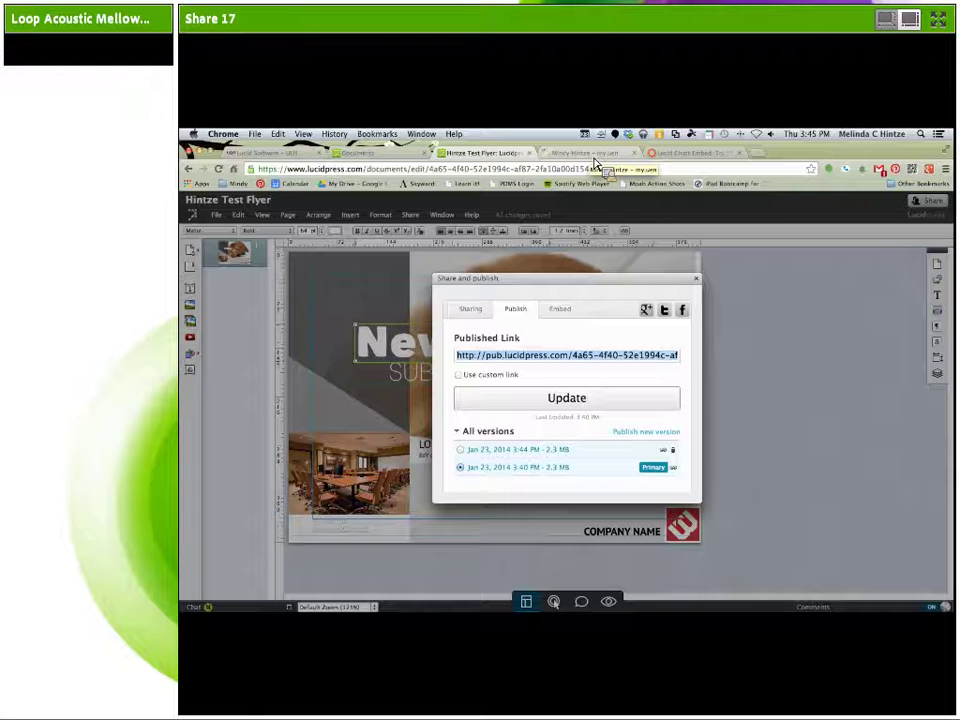
{"action": "left_click", "coordinate": [593, 155]}
{"action": "left_click", "coordinate": [218, 169]}
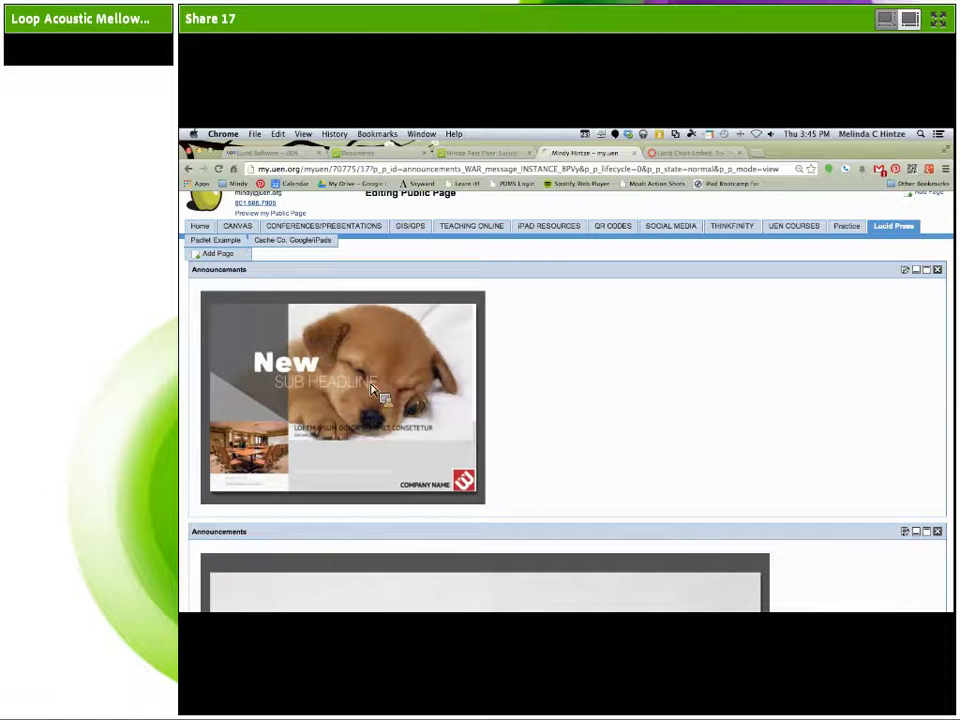
Open the Canvas Lucid Chart Embed page for editing, examine its embed code in HTML view and save the page
{"action": "left_click", "coordinate": [705, 154]}
{"action": "scroll", "coordinate": [605, 325], "scroll_direction": "up", "scroll_amount": 15}
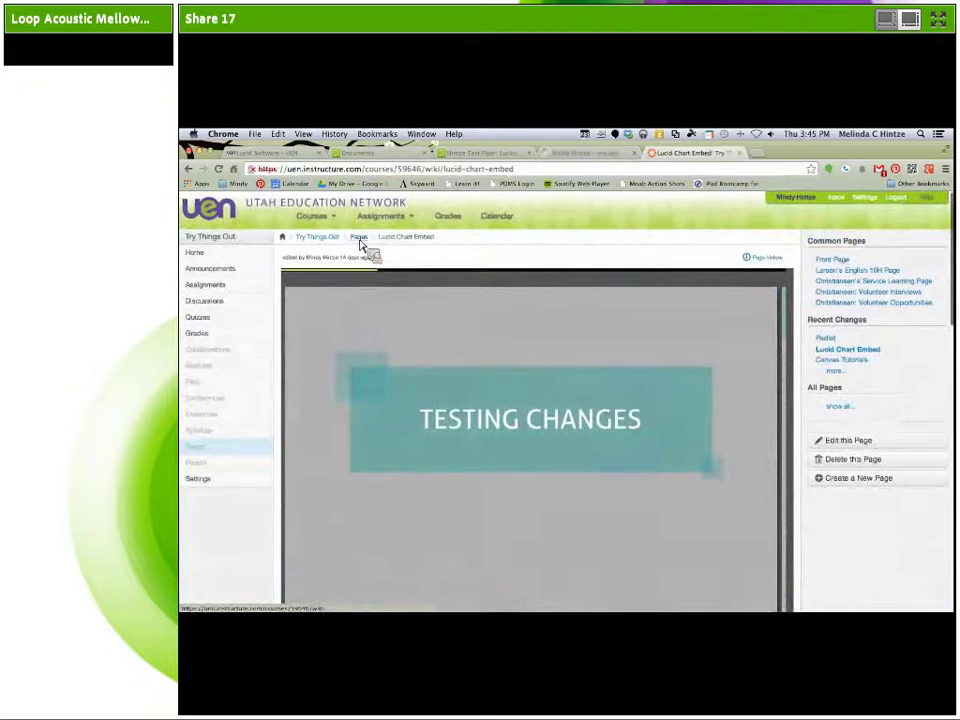
{"action": "left_click", "coordinate": [845, 441]}
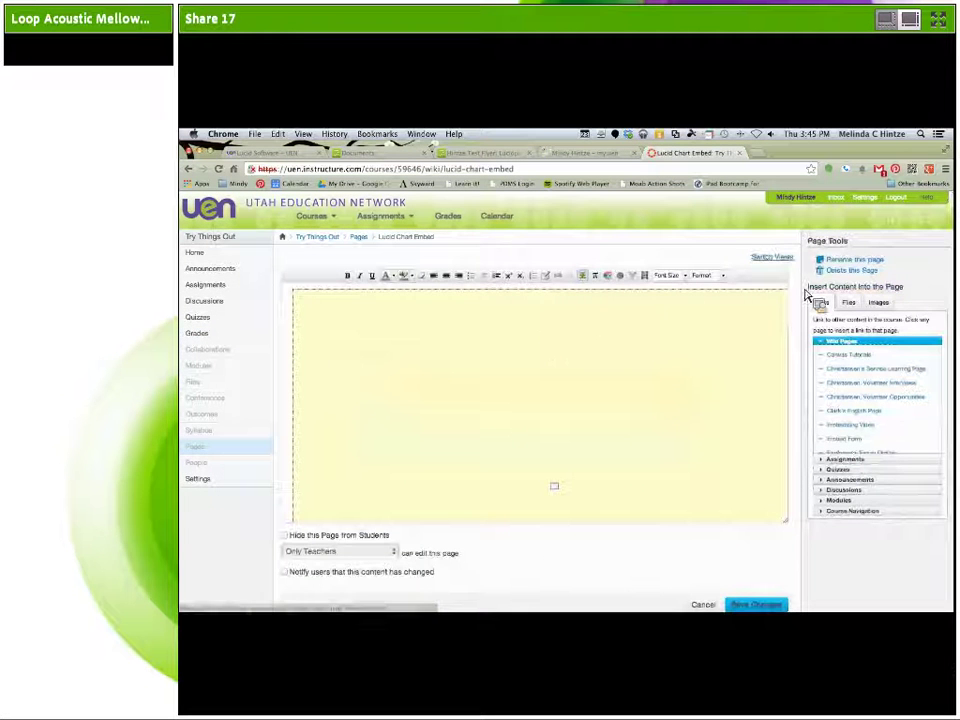
{"action": "left_click_drag", "start_coordinate": [808, 295], "coordinate": [771, 264]}
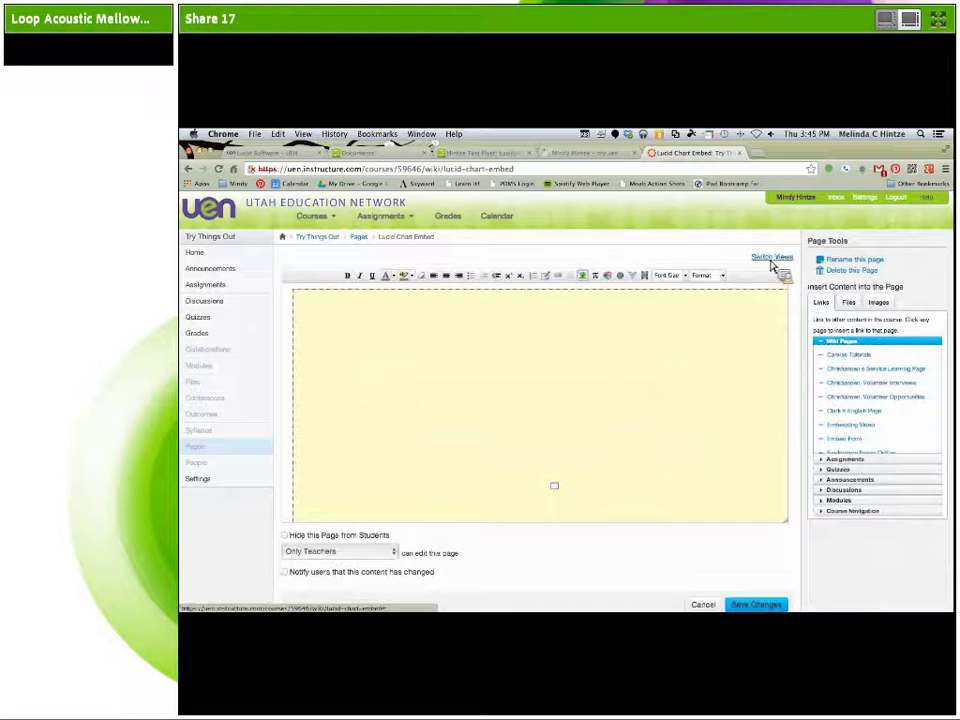
{"action": "left_click", "coordinate": [771, 260]}
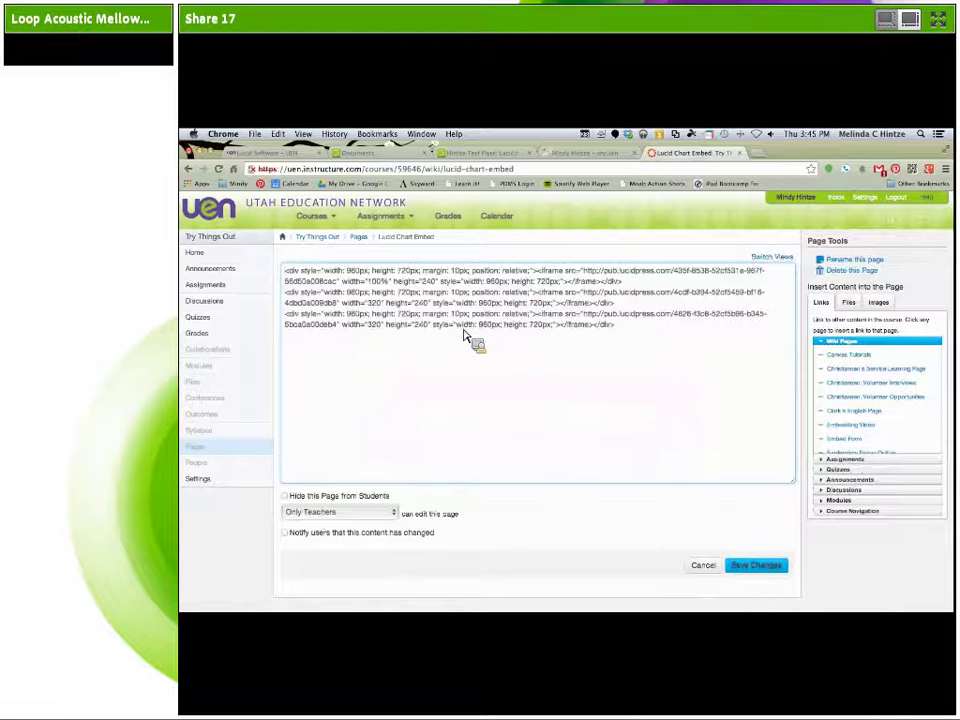
{"action": "left_click", "coordinate": [756, 569]}
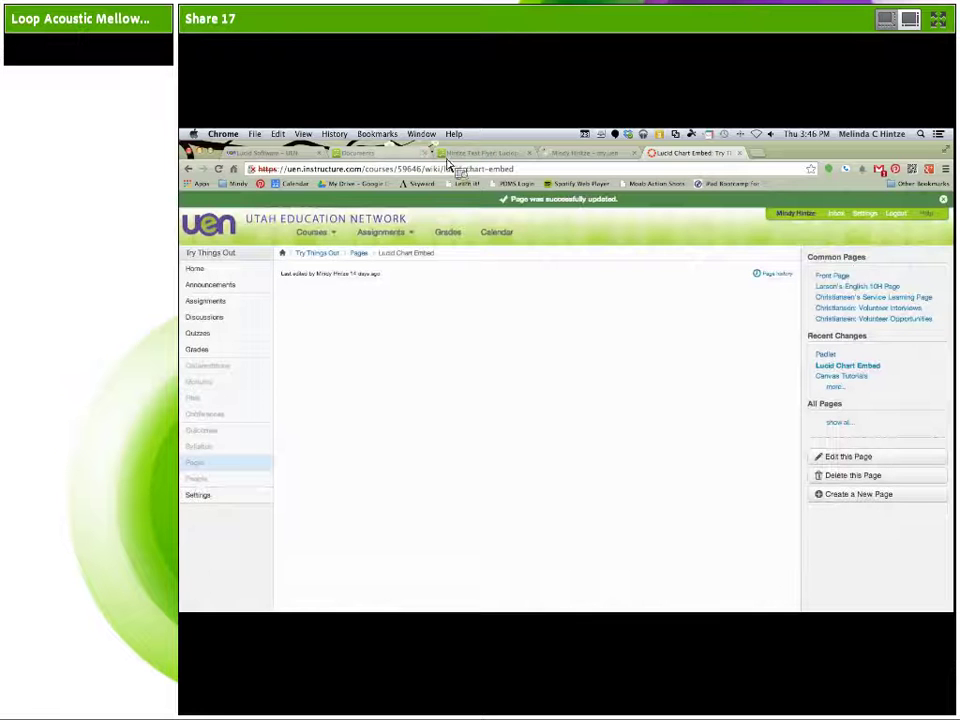
Return to the Lucidpress flyer, close the Share and publish dialog and open the document chat
{"action": "left_click", "coordinate": [410, 155]}
{"action": "left_click", "coordinate": [487, 154]}
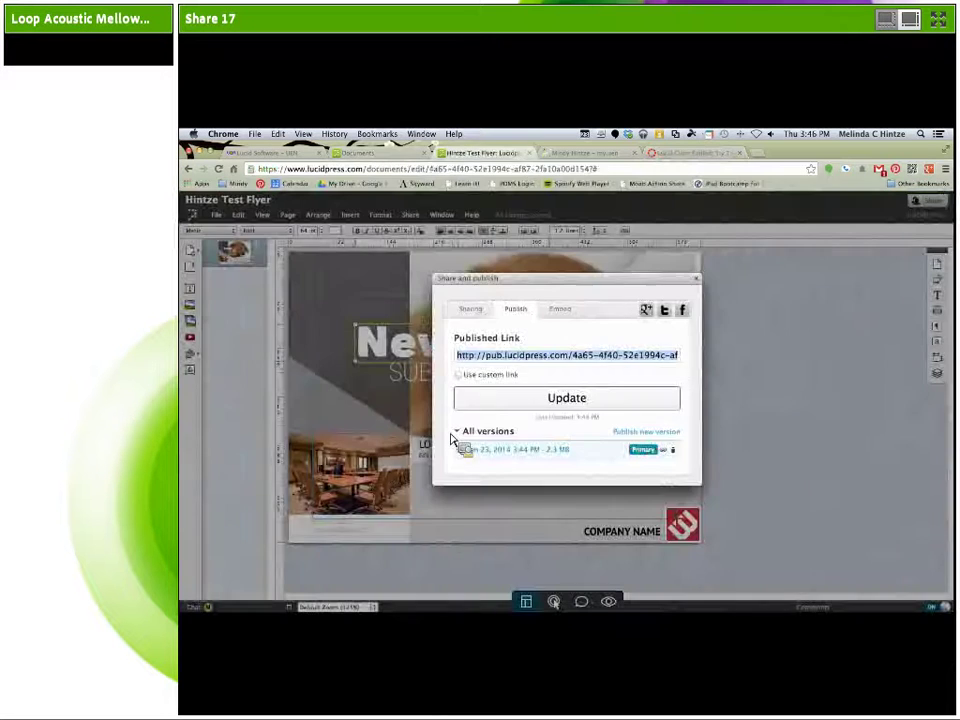
{"action": "left_click", "coordinate": [697, 279]}
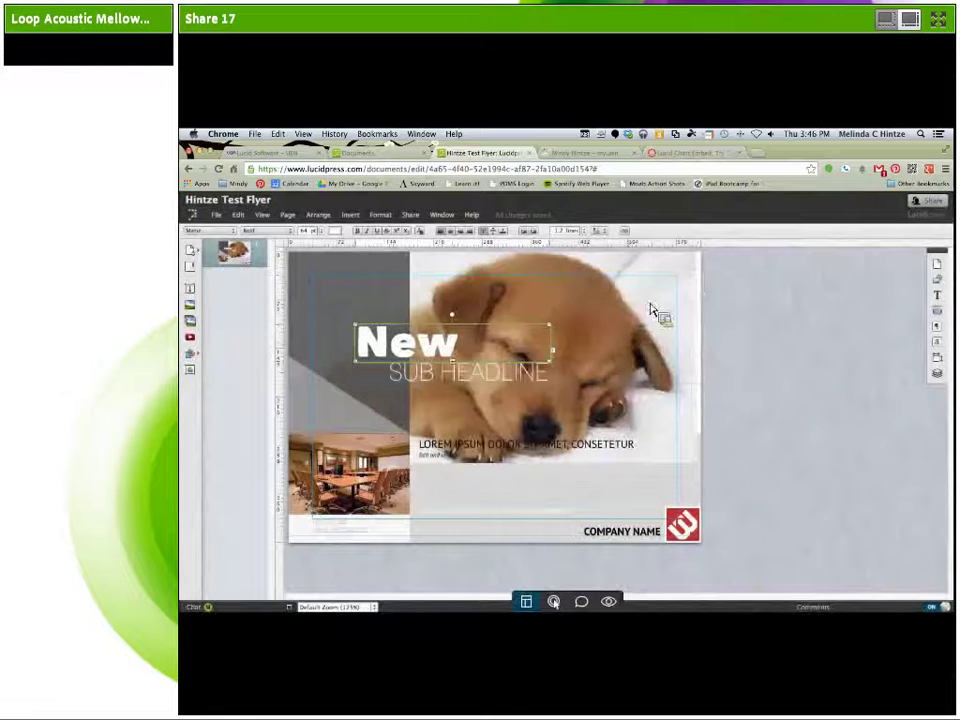
{"action": "left_click", "coordinate": [199, 612]}
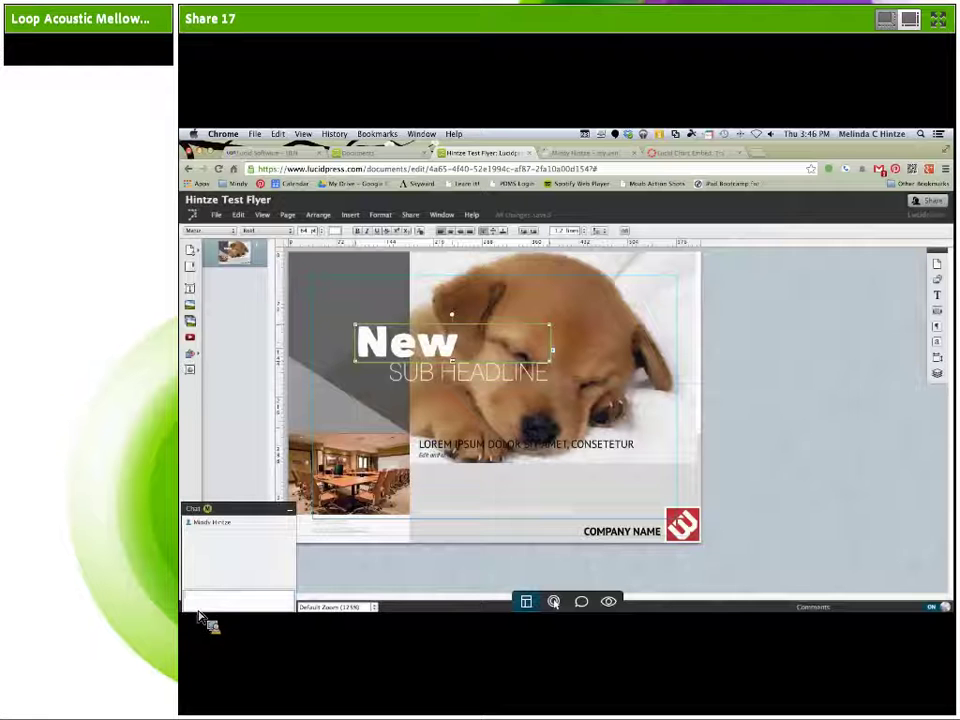
Collapse the chat and look through the page settings, graphic, text, wrap and paragraph style options for the flyer
{"action": "left_click", "coordinate": [208, 509]}
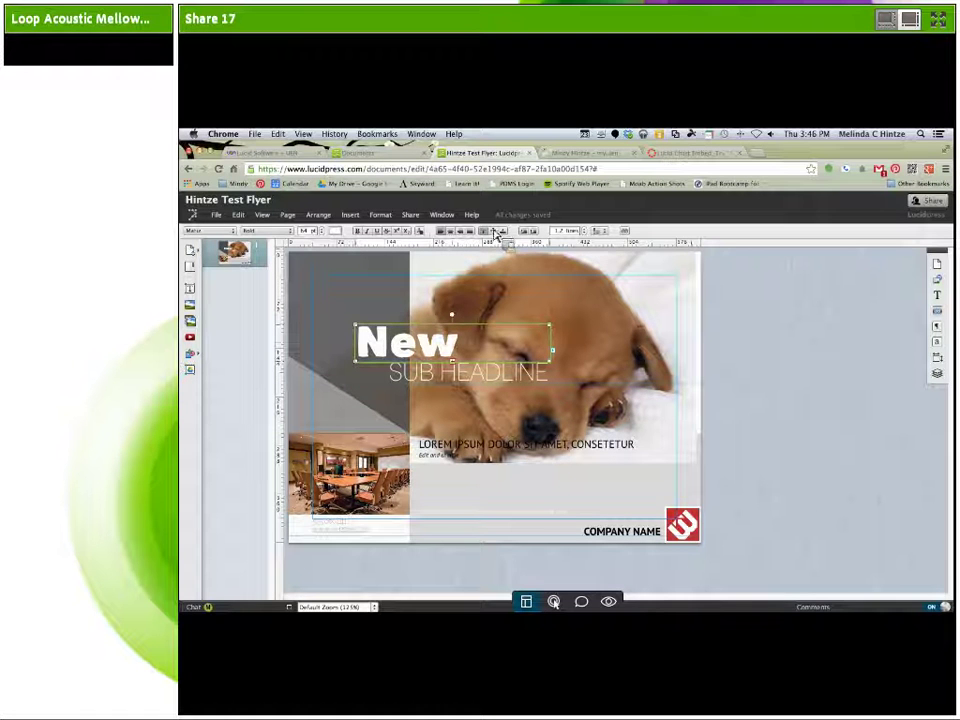
{"action": "left_click", "coordinate": [939, 268]}
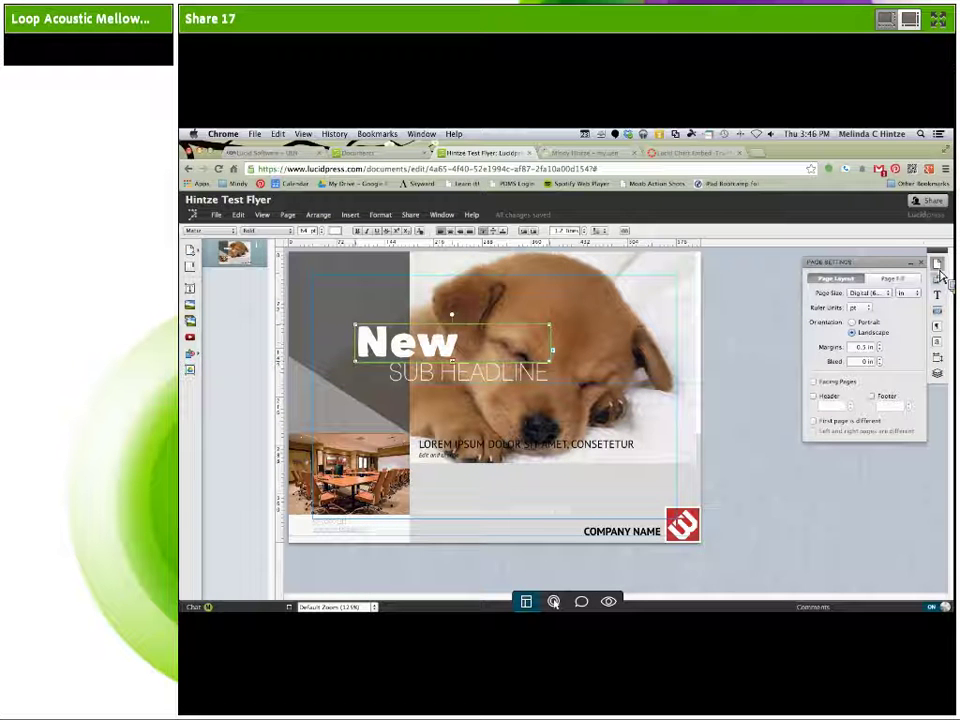
{"action": "left_click", "coordinate": [938, 279]}
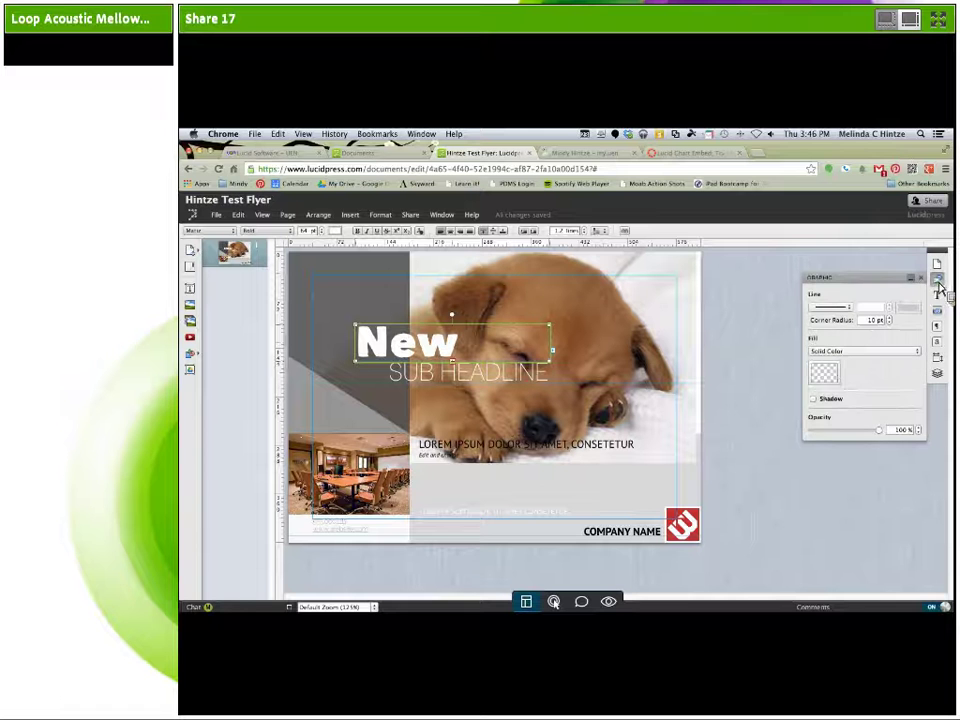
{"action": "left_click", "coordinate": [944, 295]}
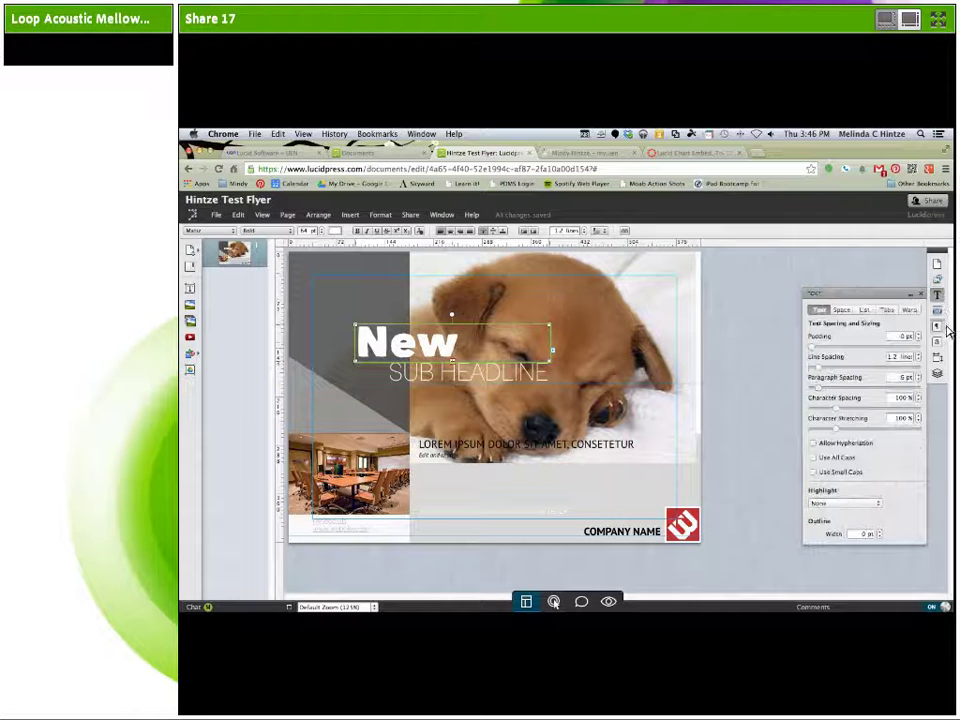
{"action": "left_click", "coordinate": [938, 310]}
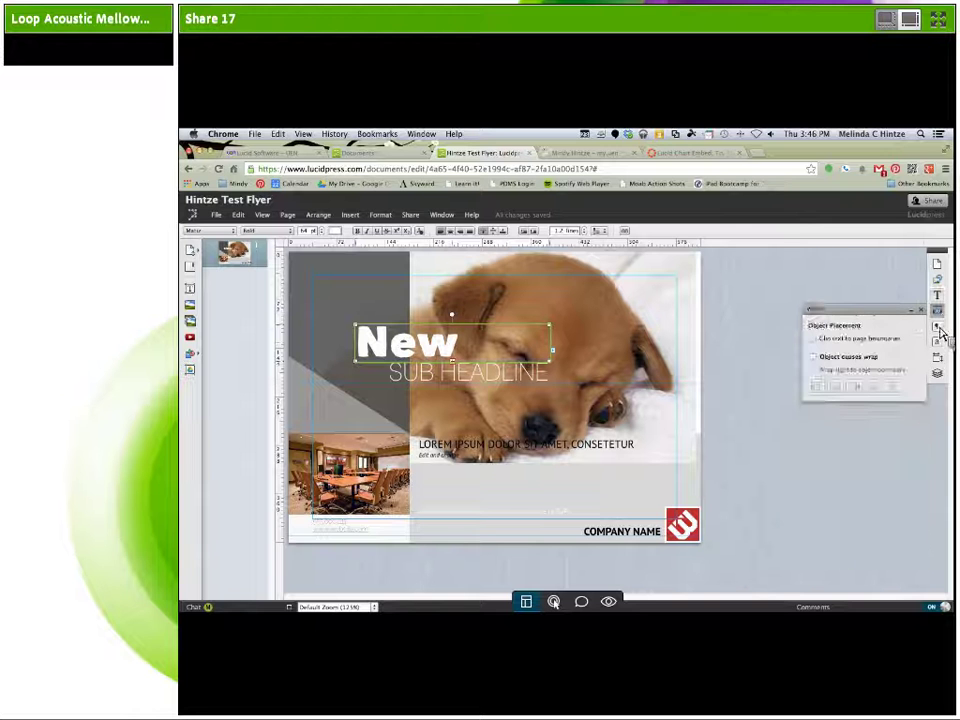
{"action": "left_click", "coordinate": [937, 326]}
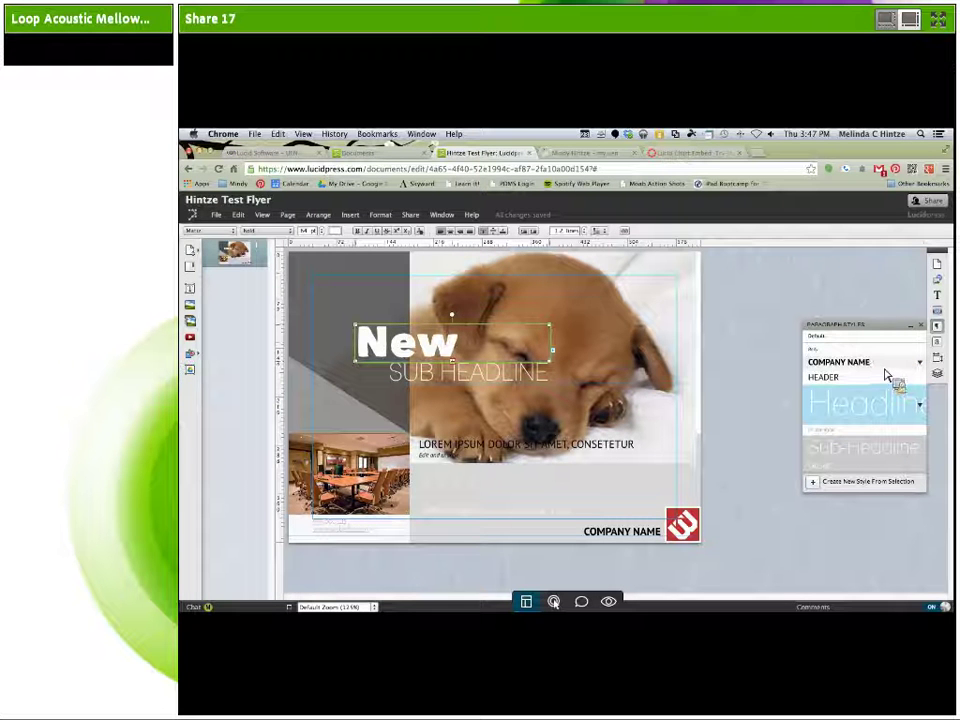
Show the layers of page 1 and hide the COMPANY NAME and SUB HEADLINE text layers
{"action": "left_click", "coordinate": [938, 375]}
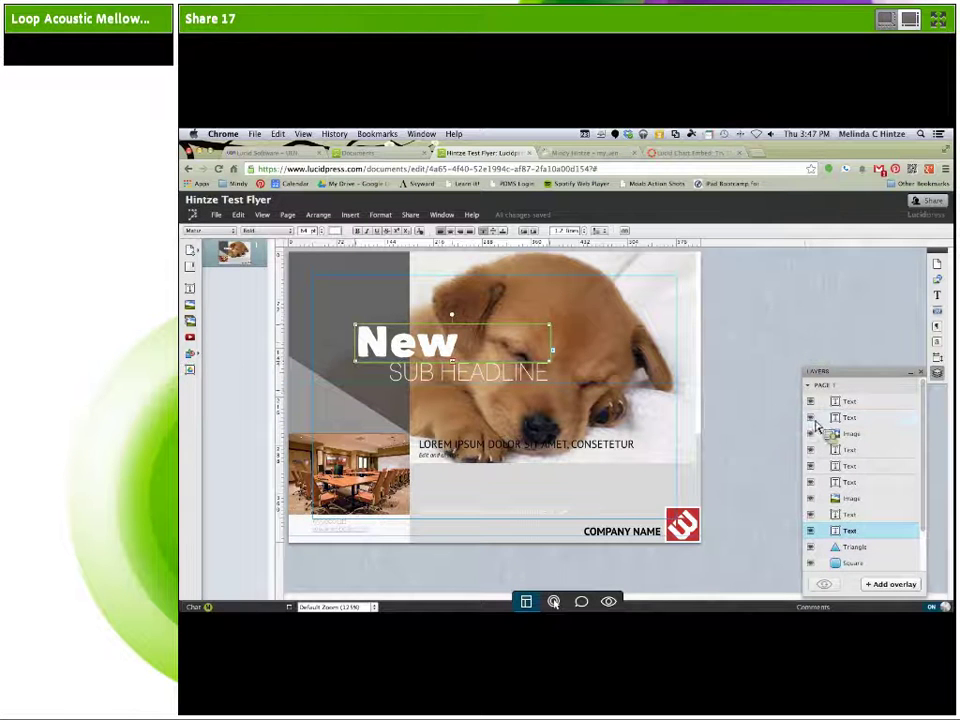
{"action": "left_click", "coordinate": [849, 404]}
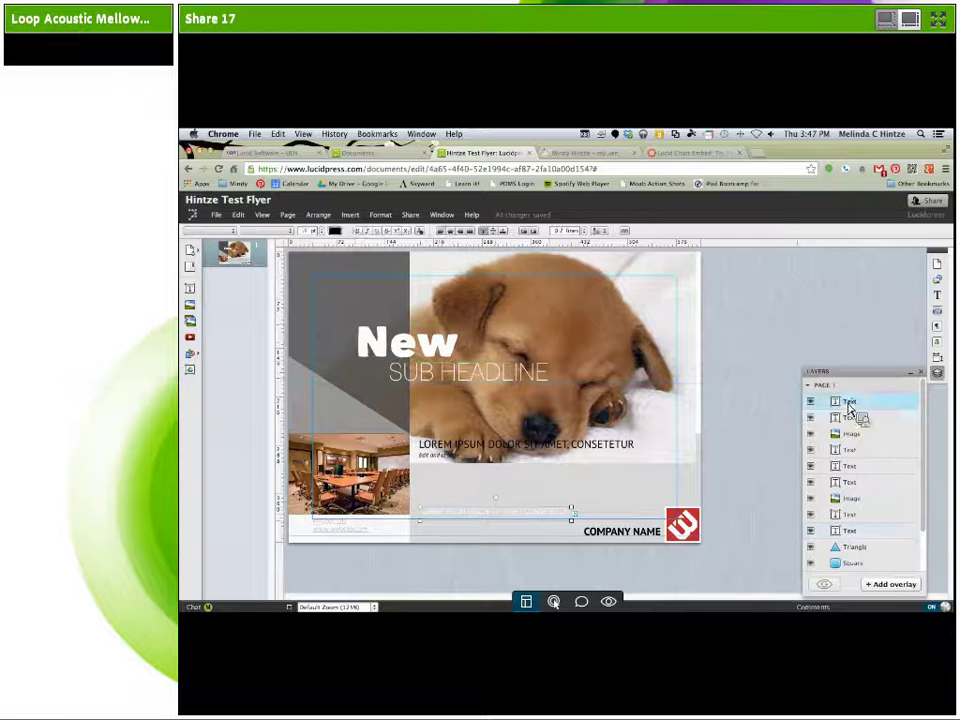
{"action": "left_click", "coordinate": [849, 418]}
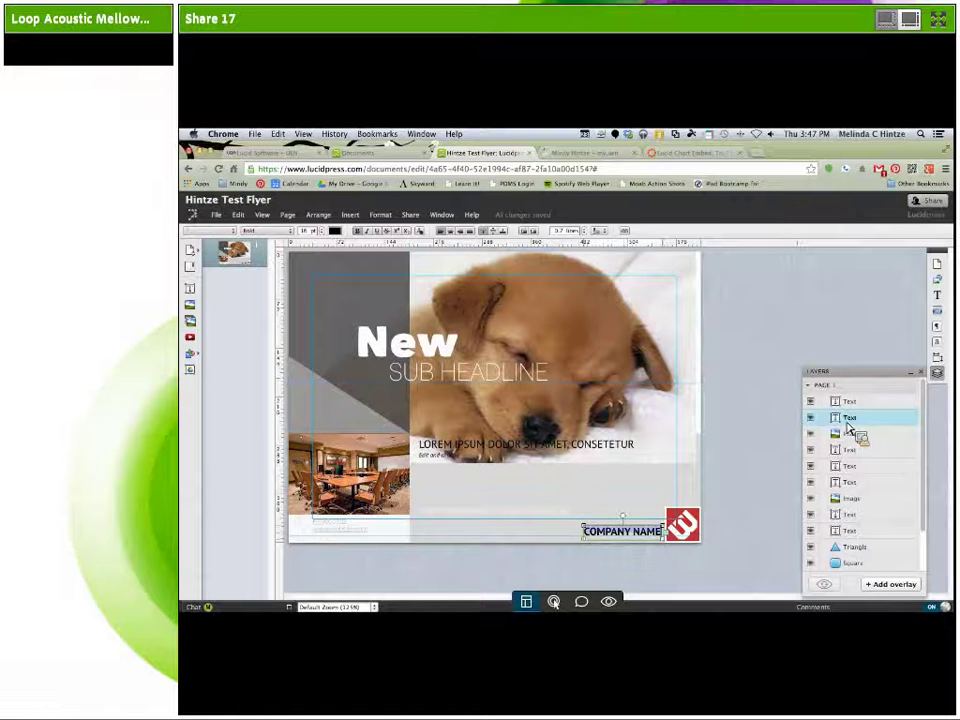
{"action": "left_click_drag", "start_coordinate": [849, 428], "coordinate": [558, 608]}
View the flyer in interactivity, comment and preview modes, and return to layout mode
{"action": "left_click", "coordinate": [555, 603]}
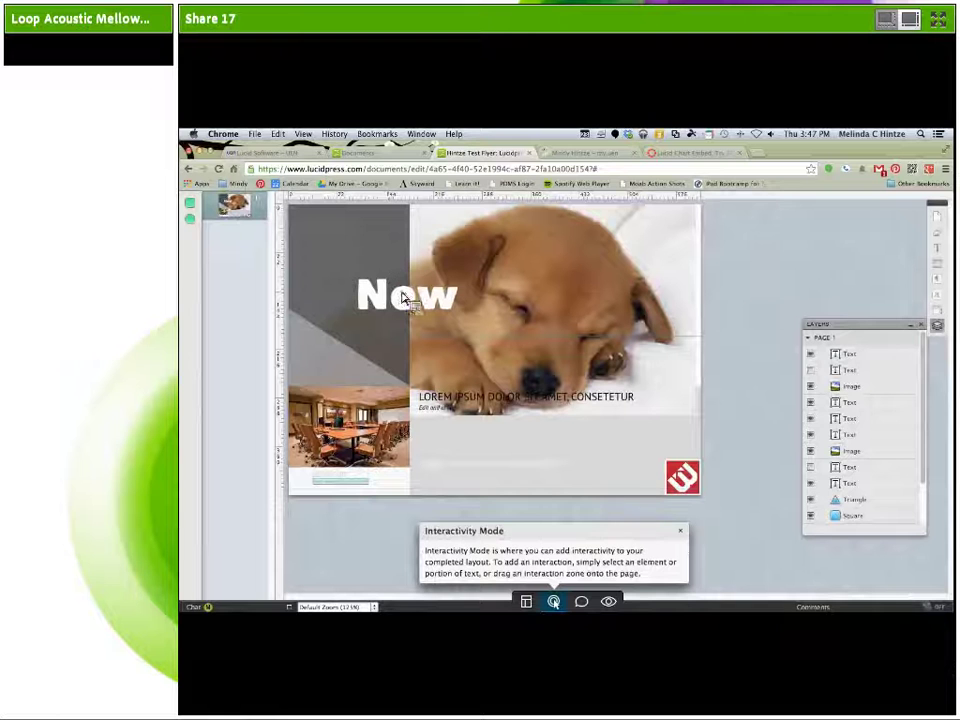
{"action": "left_click", "coordinate": [586, 606]}
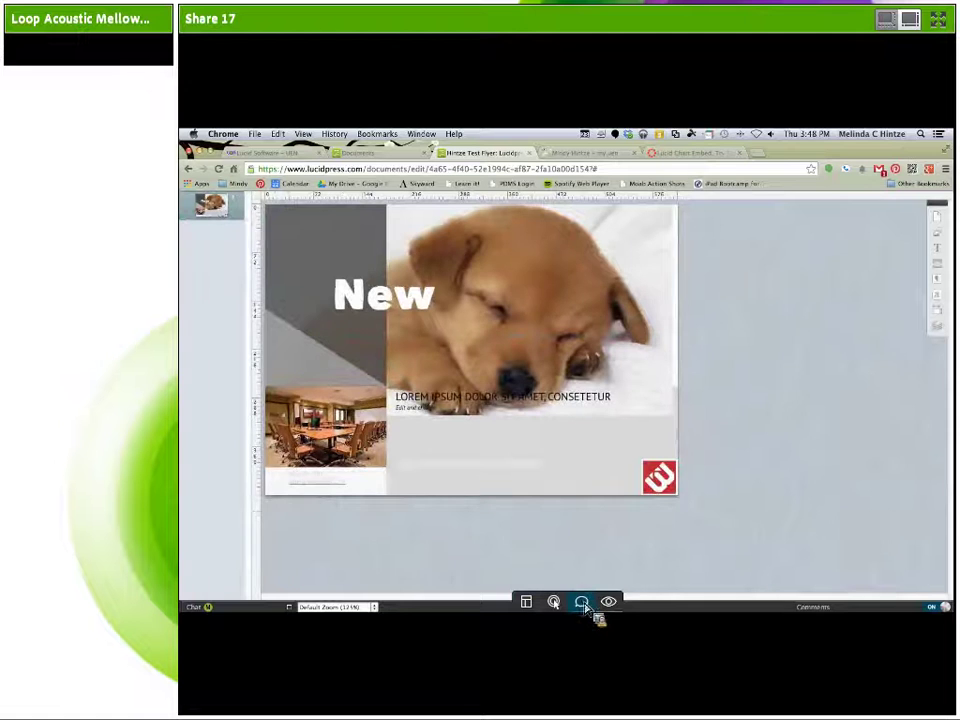
{"action": "left_click", "coordinate": [609, 603]}
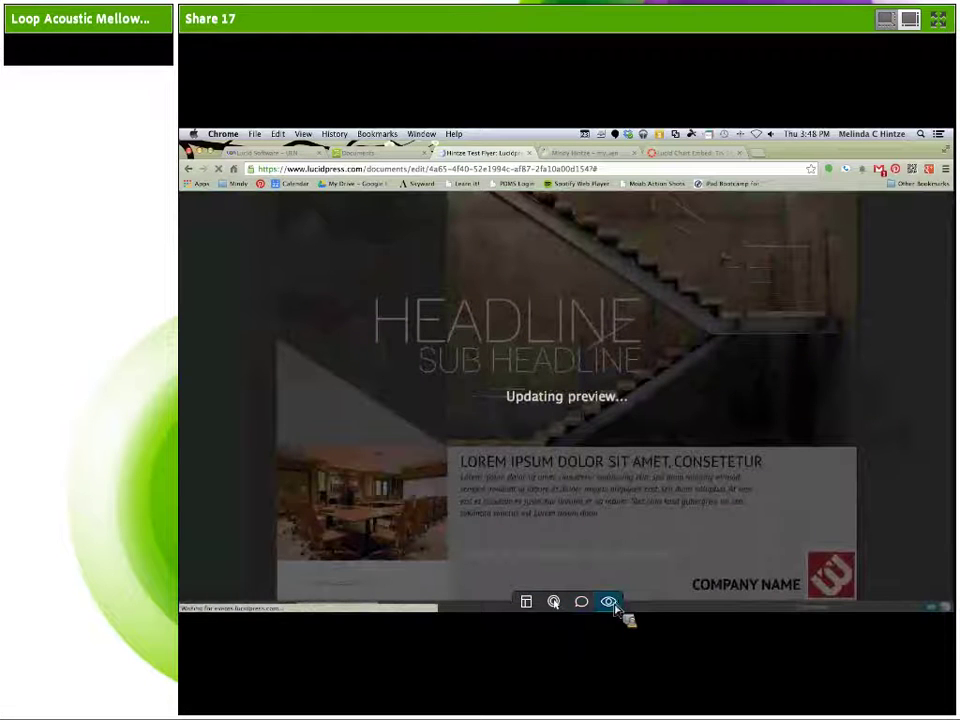
{"action": "left_click", "coordinate": [527, 603]}
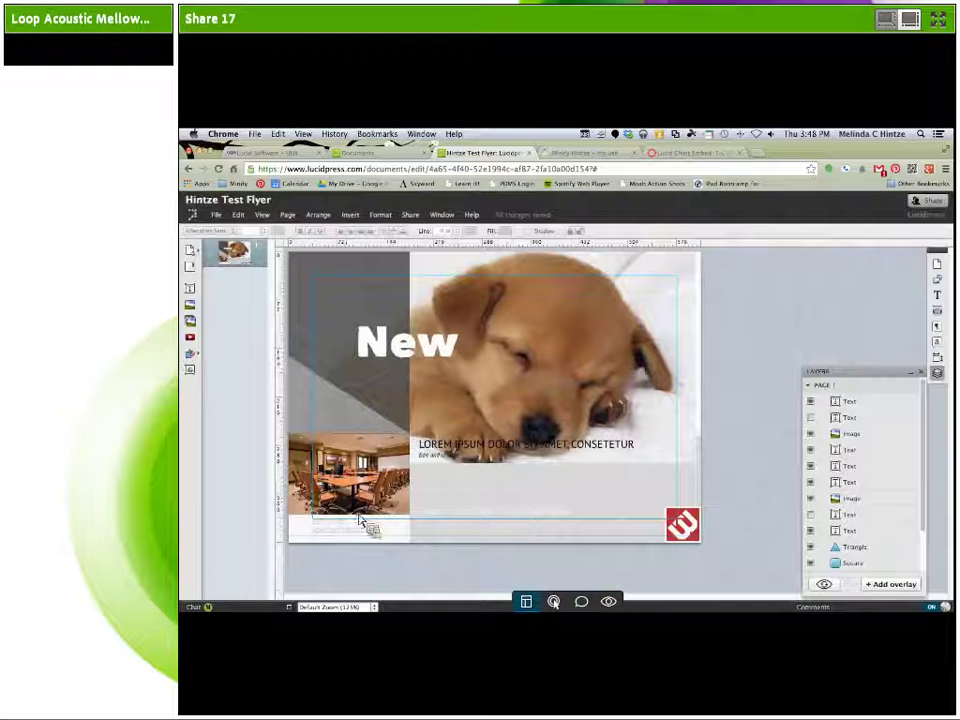
Zoom the flyer to 175%, zoom back out one level and close the list of layers
{"action": "left_click", "coordinate": [372, 608]}
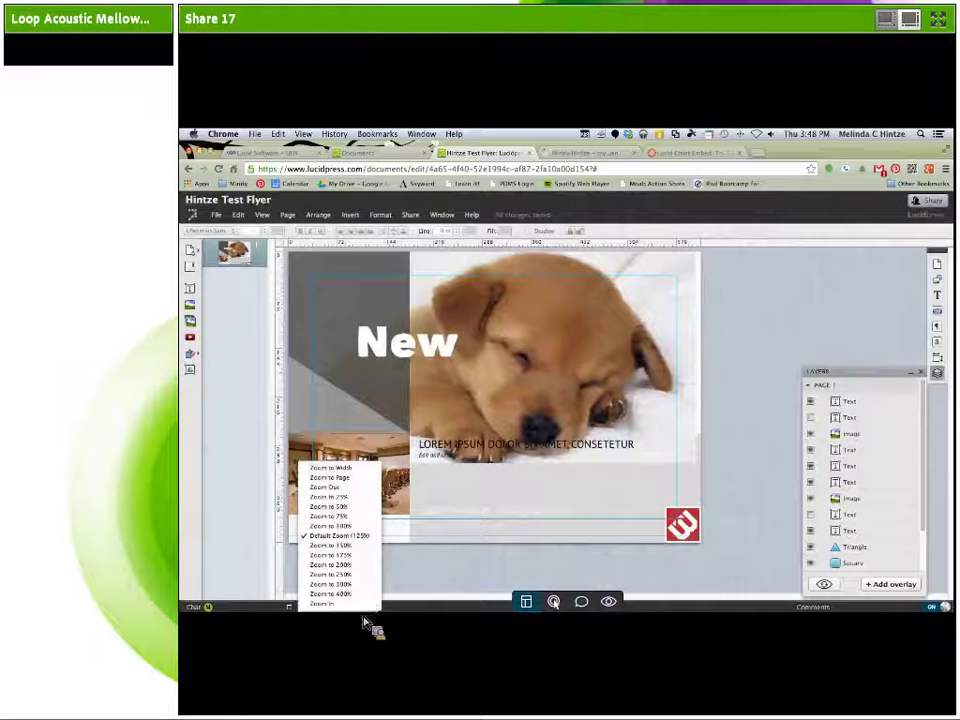
{"action": "left_click", "coordinate": [355, 555]}
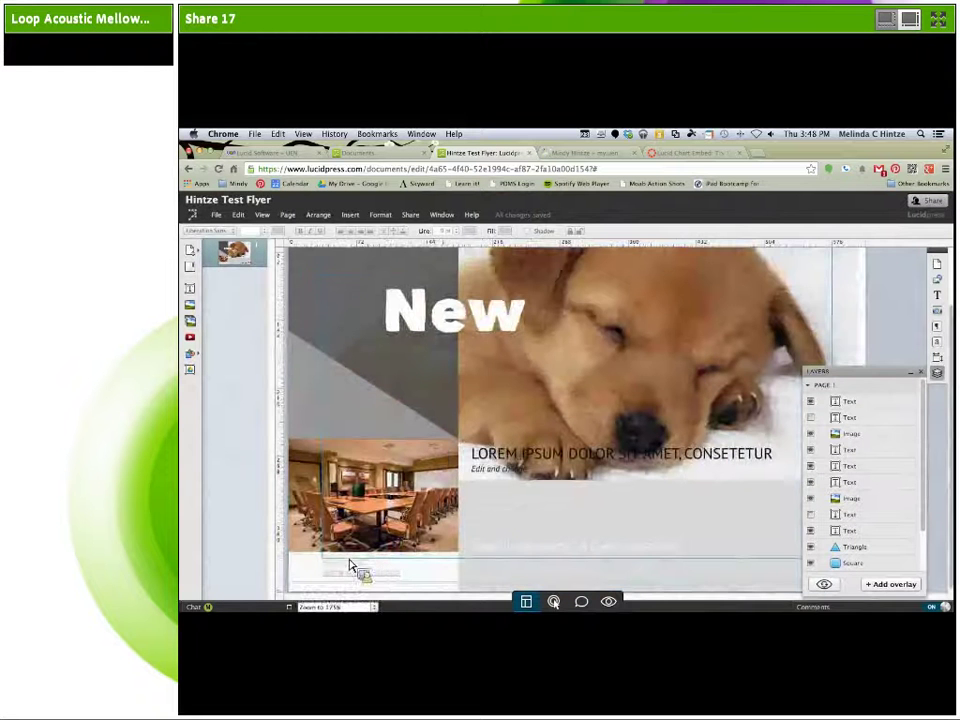
{"action": "left_click", "coordinate": [377, 609]}
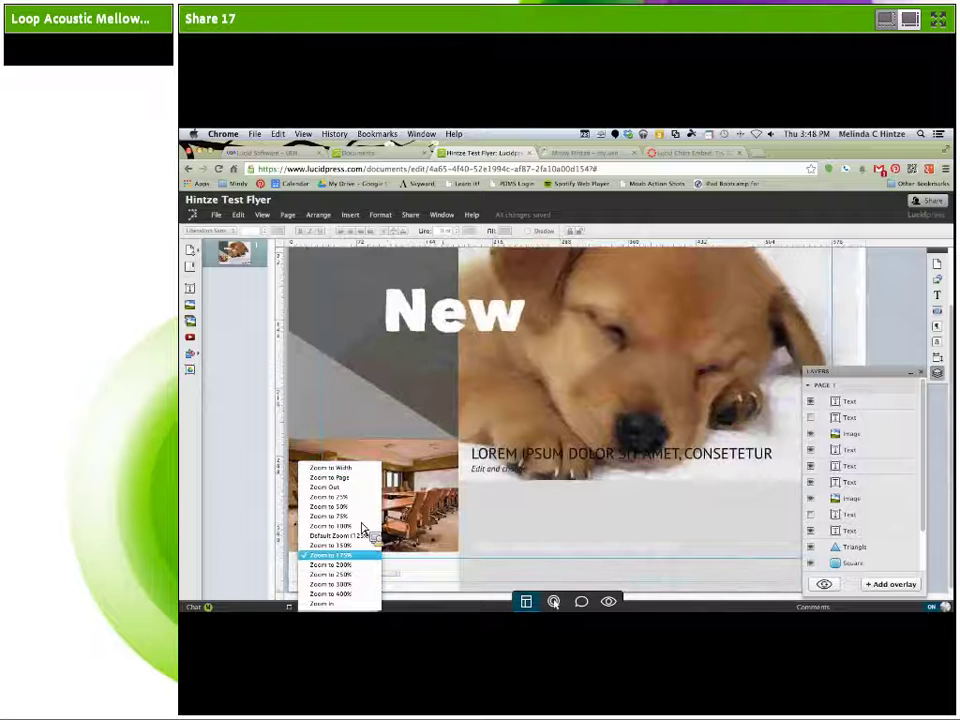
{"action": "left_click", "coordinate": [366, 487]}
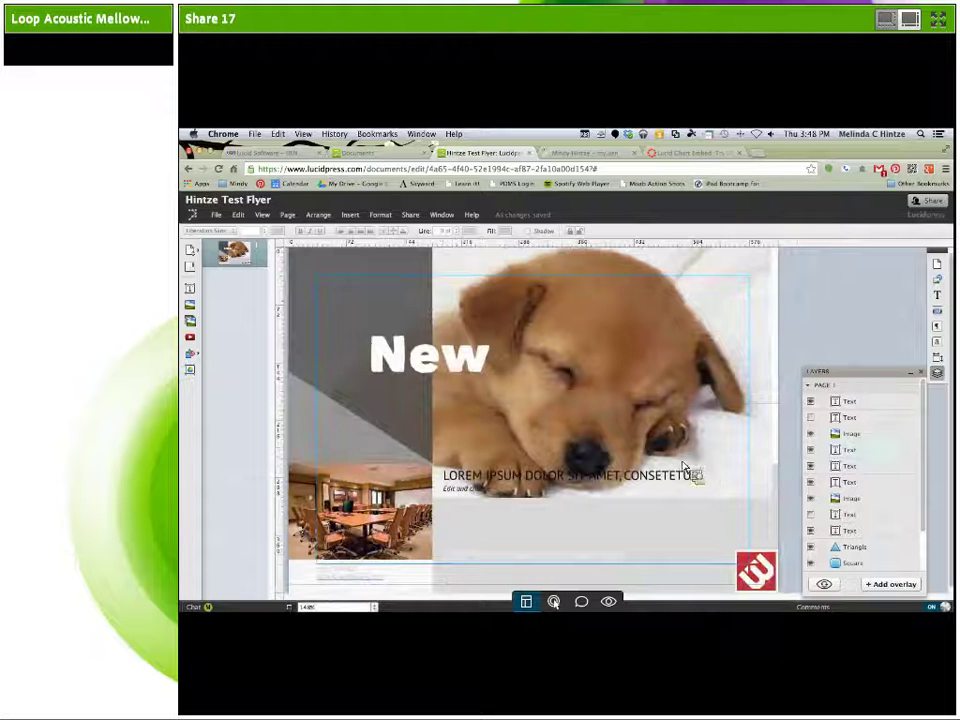
{"action": "left_click", "coordinate": [929, 378]}
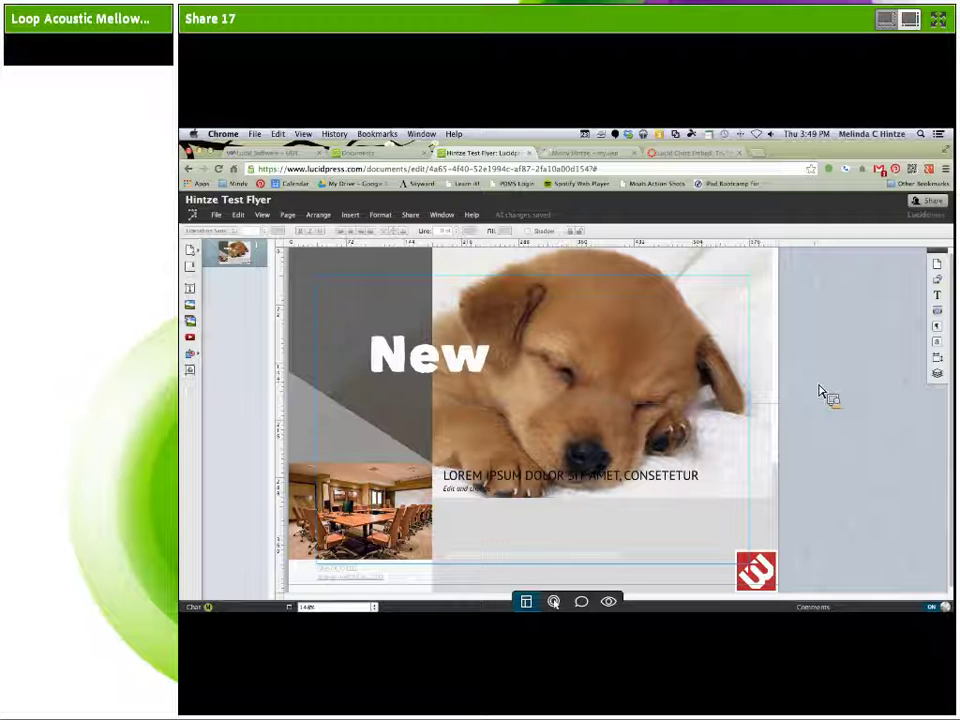
Switch to the UEN Lucid Software page and look over its Lucidchart and Lucidpress overview and setup instructions
{"action": "left_click", "coordinate": [278, 154]}
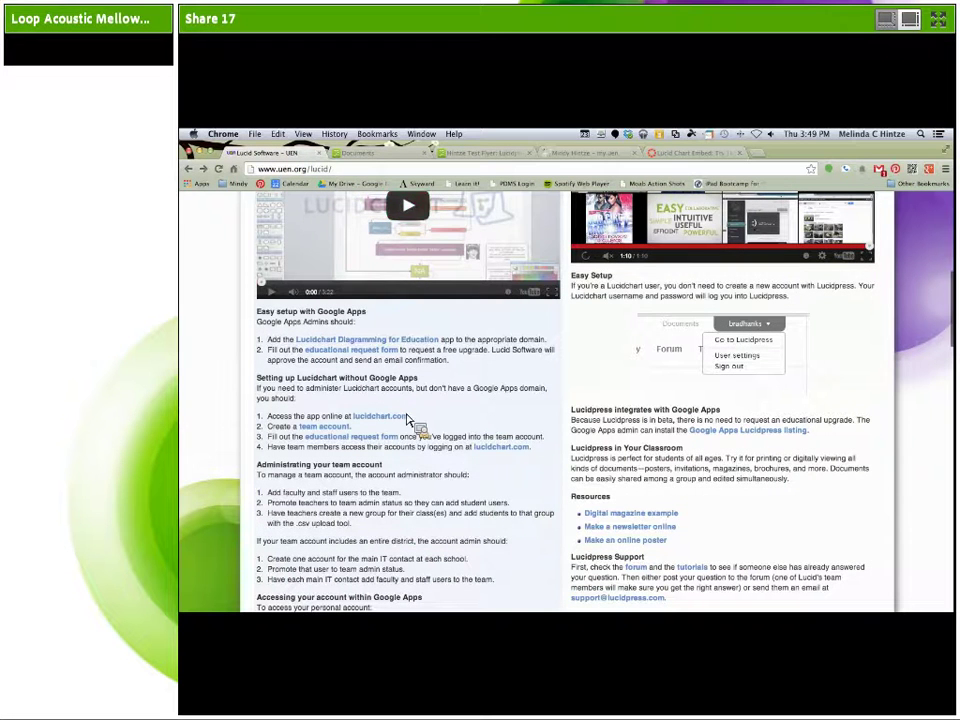
{"action": "scroll", "coordinate": [412, 421], "scroll_direction": "down", "scroll_amount": 1}
{"action": "scroll", "coordinate": [410, 420], "scroll_direction": "down", "scroll_amount": 1}
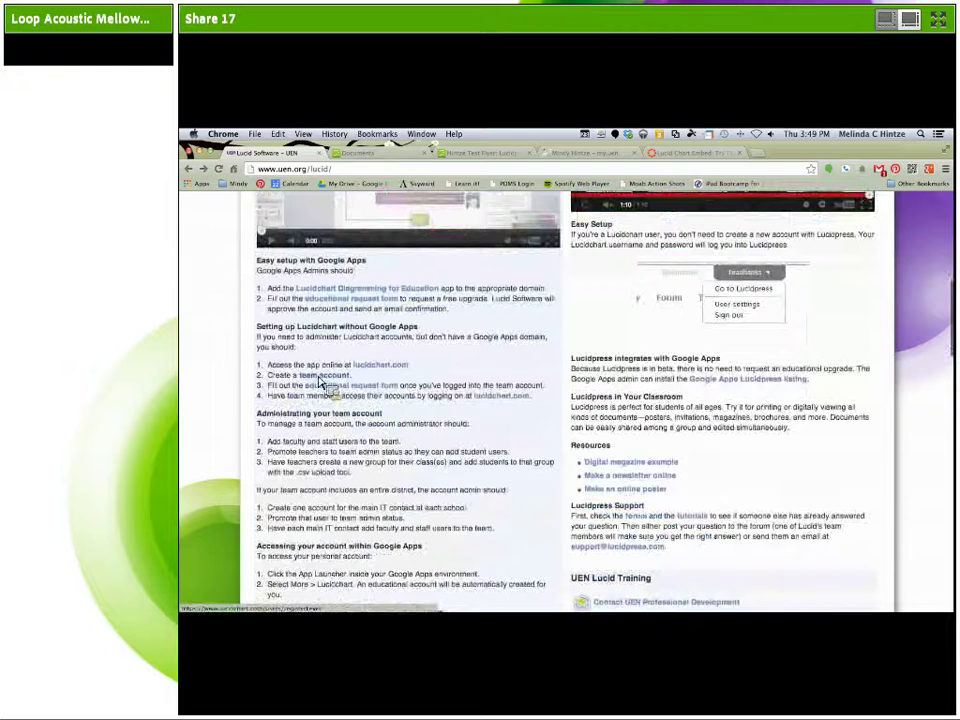
{"action": "scroll", "coordinate": [325, 381], "scroll_direction": "up", "scroll_amount": 2}
{"action": "scroll", "coordinate": [325, 381], "scroll_direction": "up", "scroll_amount": 10}
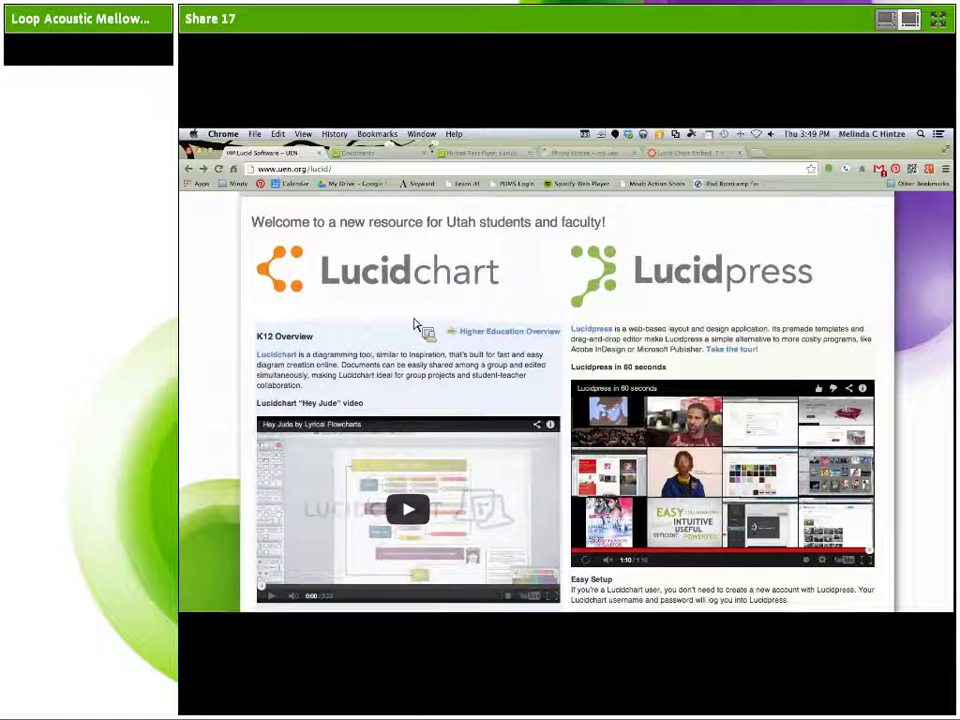
Show the account options in the Lucidpress documents list, and return to the UEN Lucid page to review the setup and support sections
{"action": "left_click", "coordinate": [412, 154]}
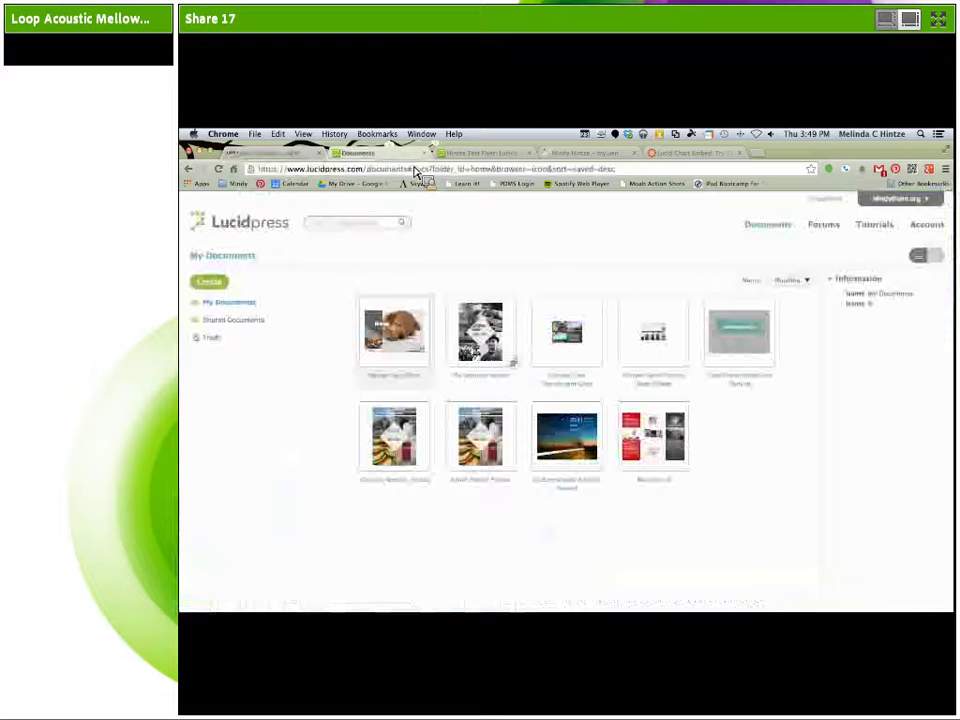
{"action": "left_click", "coordinate": [918, 199]}
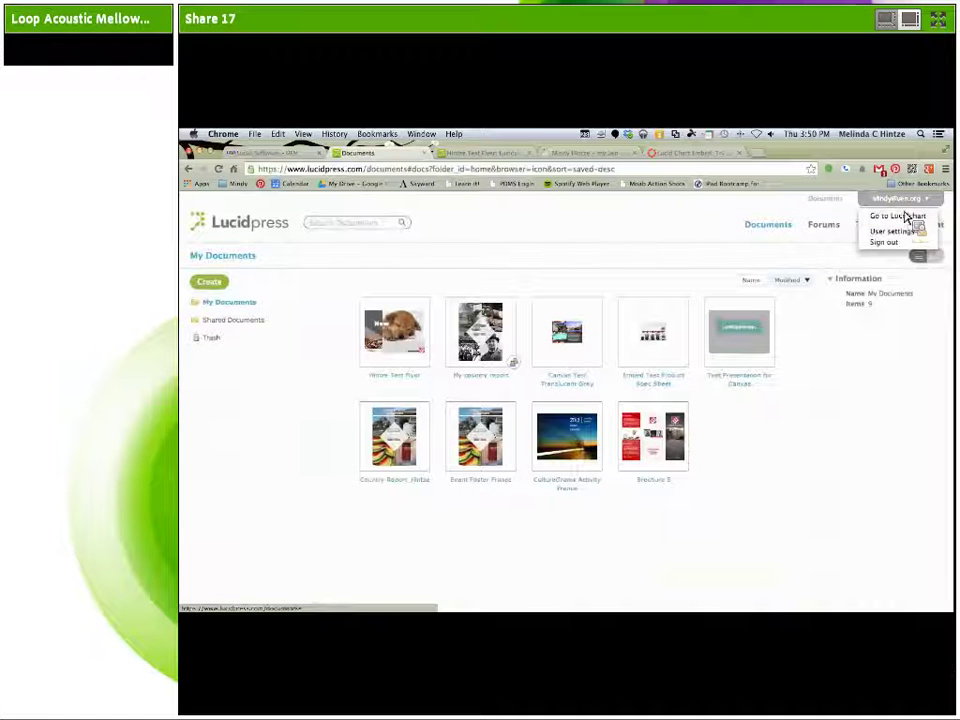
{"action": "left_click", "coordinate": [250, 152]}
{"action": "scroll", "coordinate": [370, 432], "scroll_direction": "down", "scroll_amount": 5}
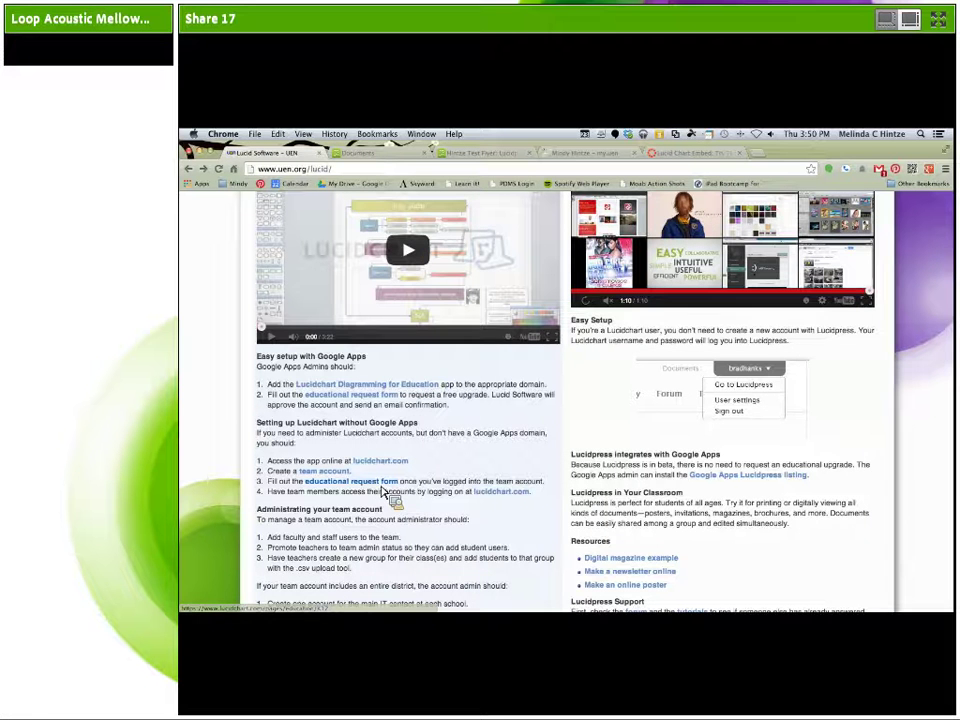
{"action": "scroll", "coordinate": [810, 514], "scroll_direction": "down", "scroll_amount": 3}
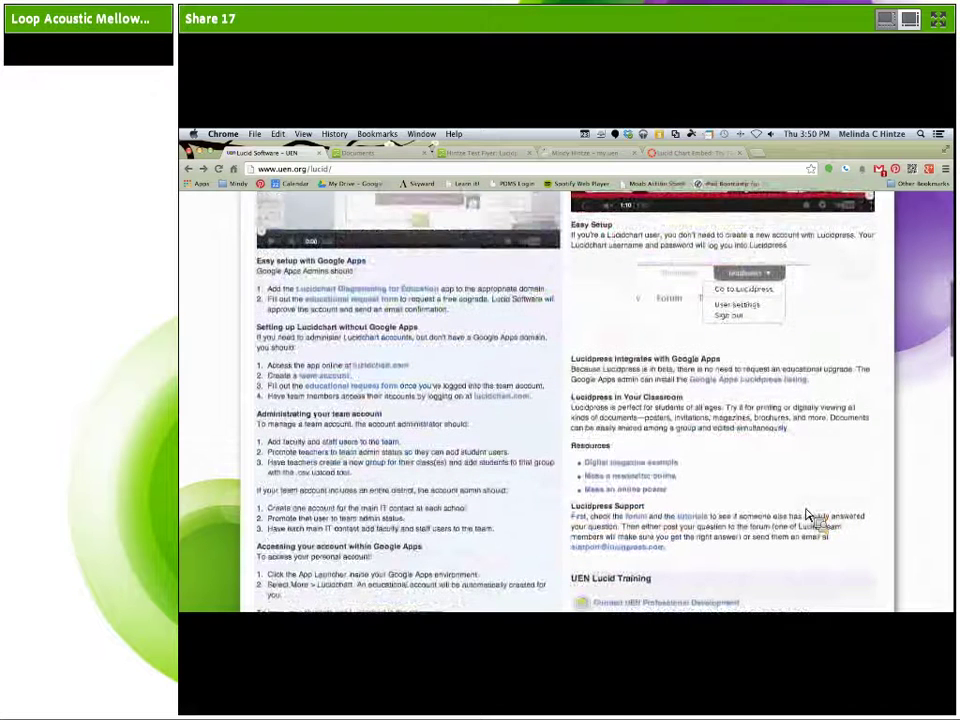